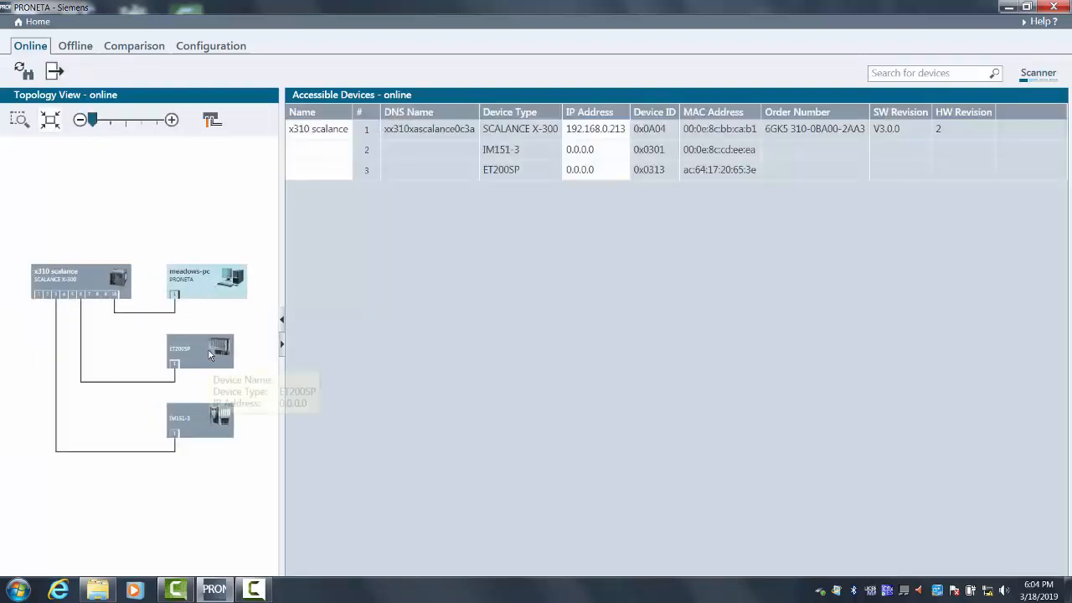
- Assign the device name et200sp to the unnamed ET200SP device in the online topology
click(209, 367)
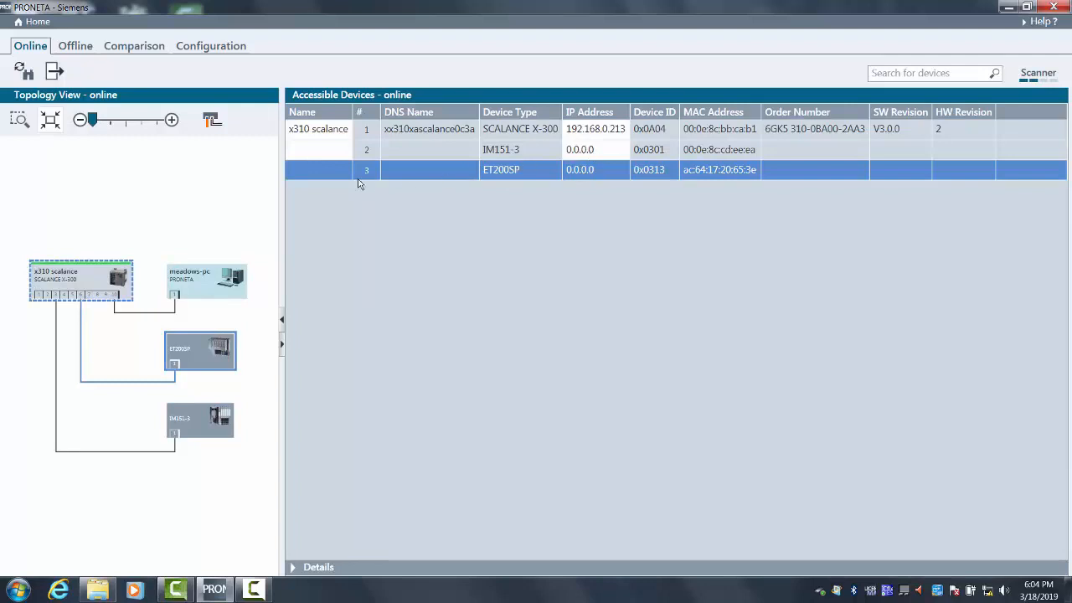
right_click(208, 357)
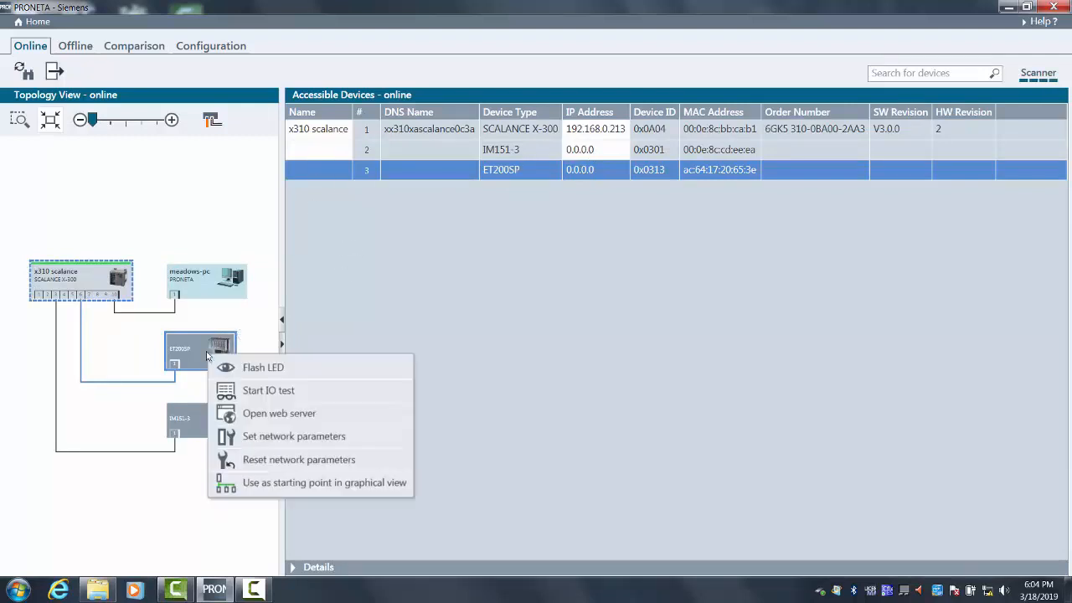
click(254, 438)
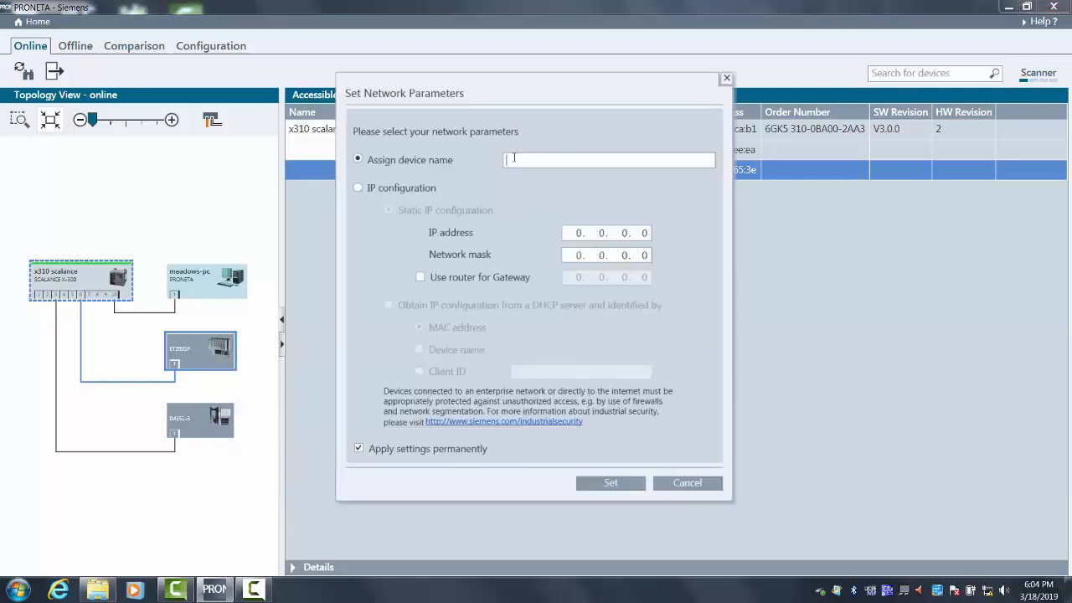
text(et200sp)
click(610, 483)
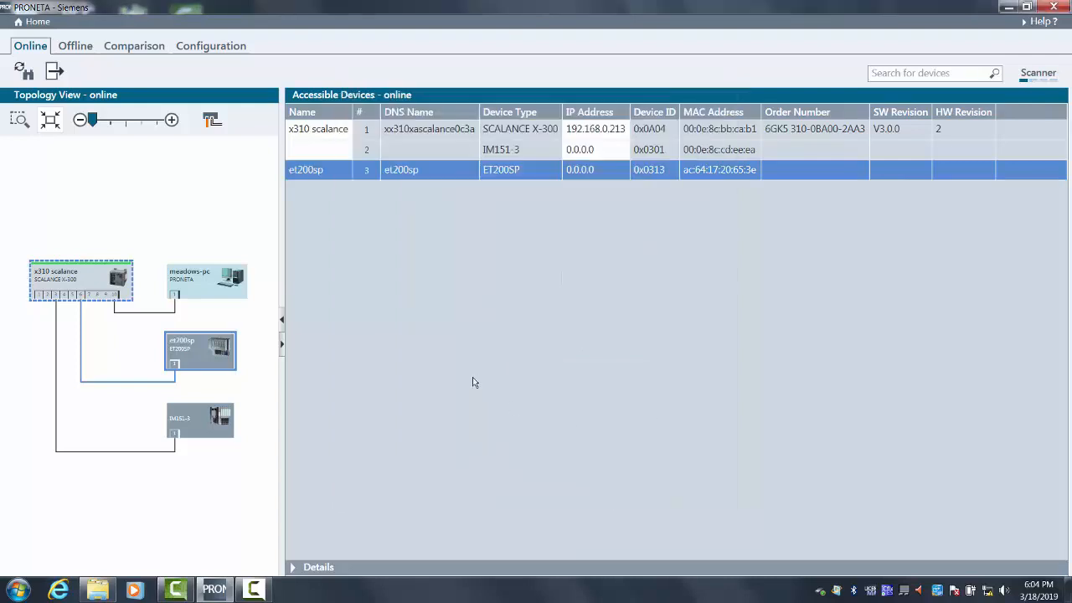
- Give the et200sp device the static IP address 192.168.0.5 with network mask 255.255.255.0
right_click(213, 353)
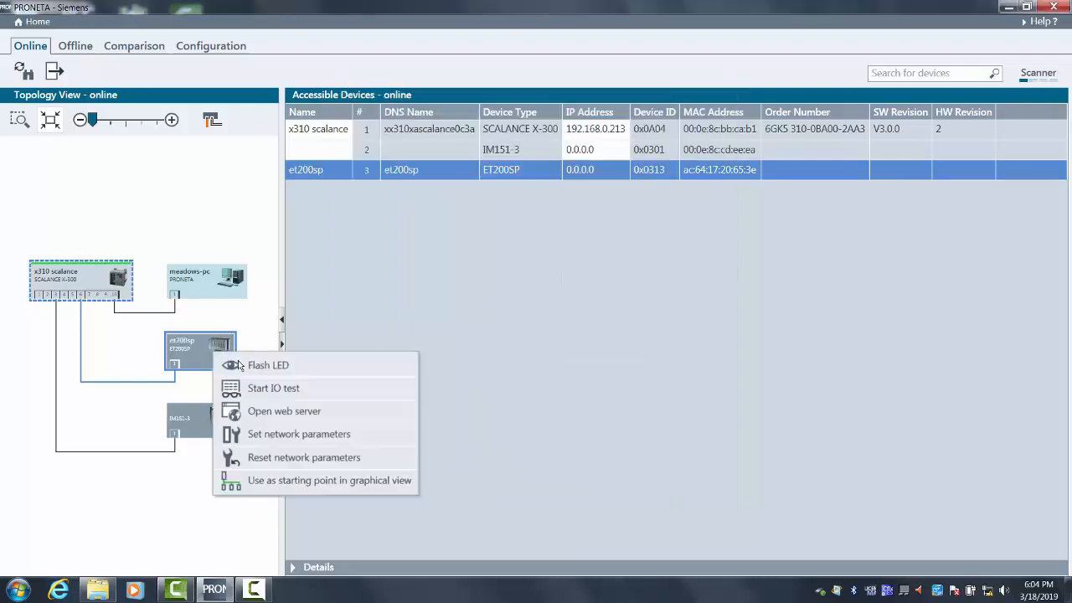
click(286, 438)
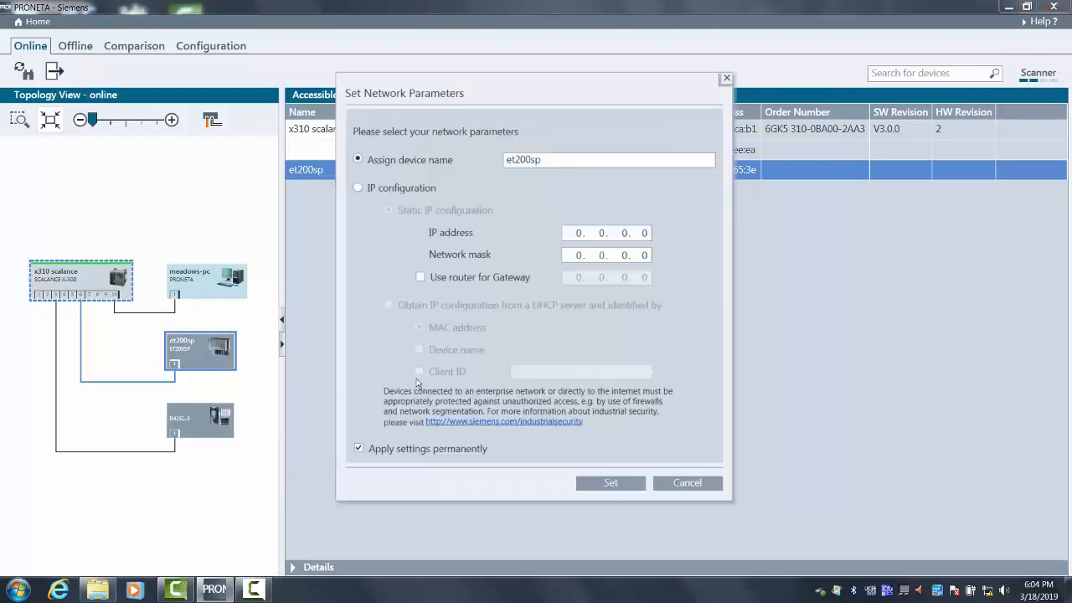
click(359, 189)
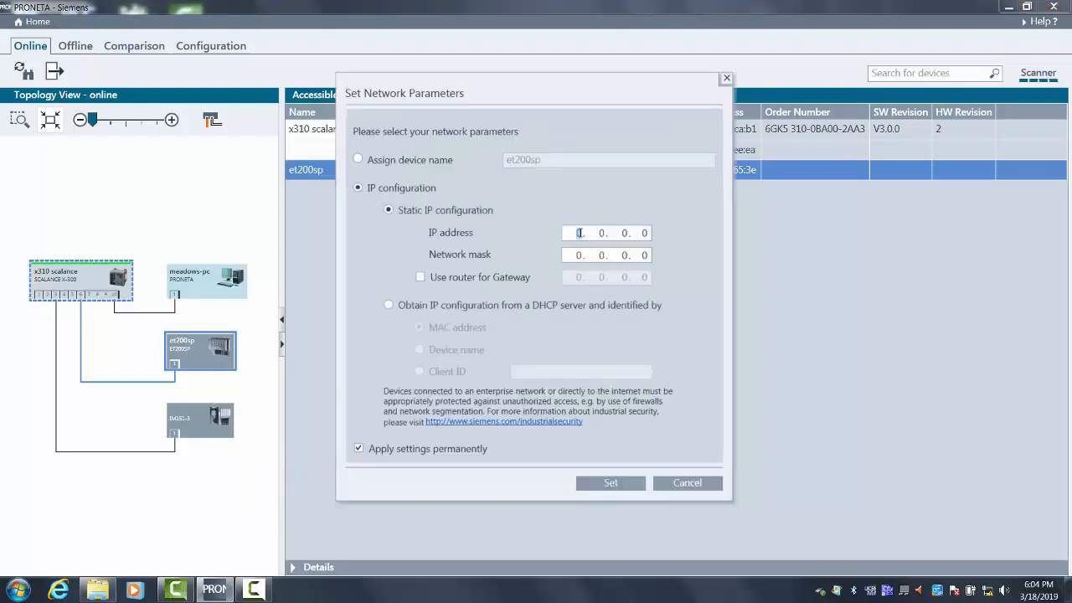
click(584, 237)
text(192. 168)
click(648, 233)
click(639, 233)
text(5)
click(576, 256)
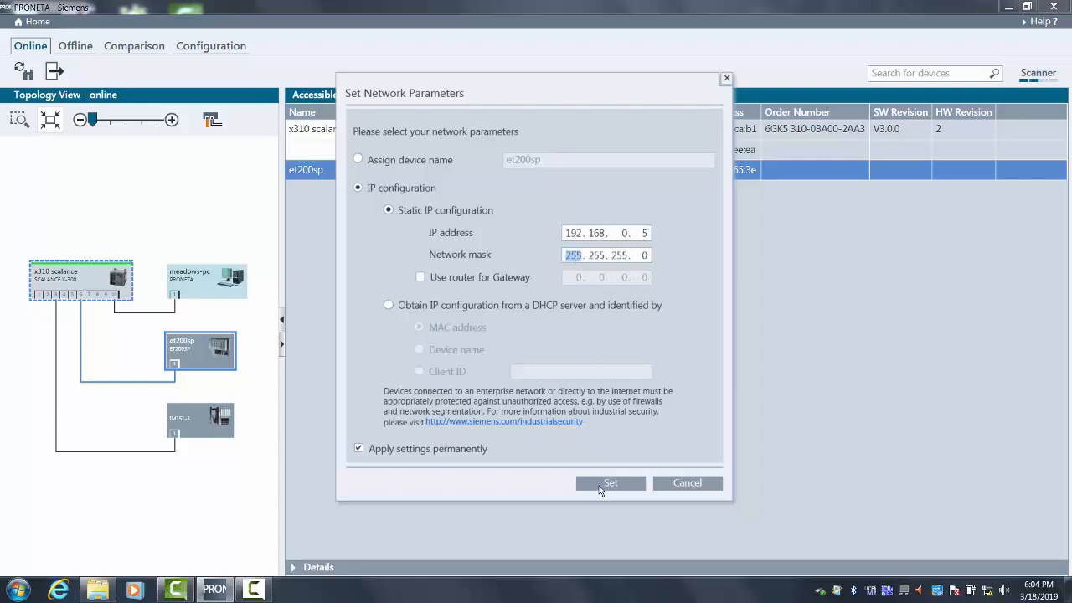
click(604, 485)
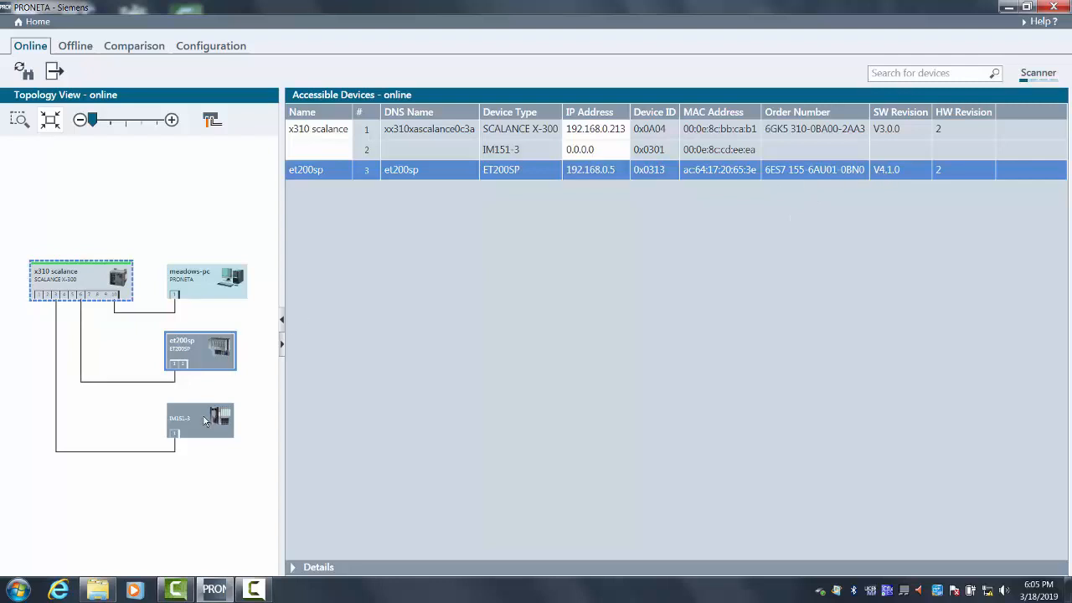
- Go to the IO Test device selection and refresh the list of accessible devices
click(36, 22)
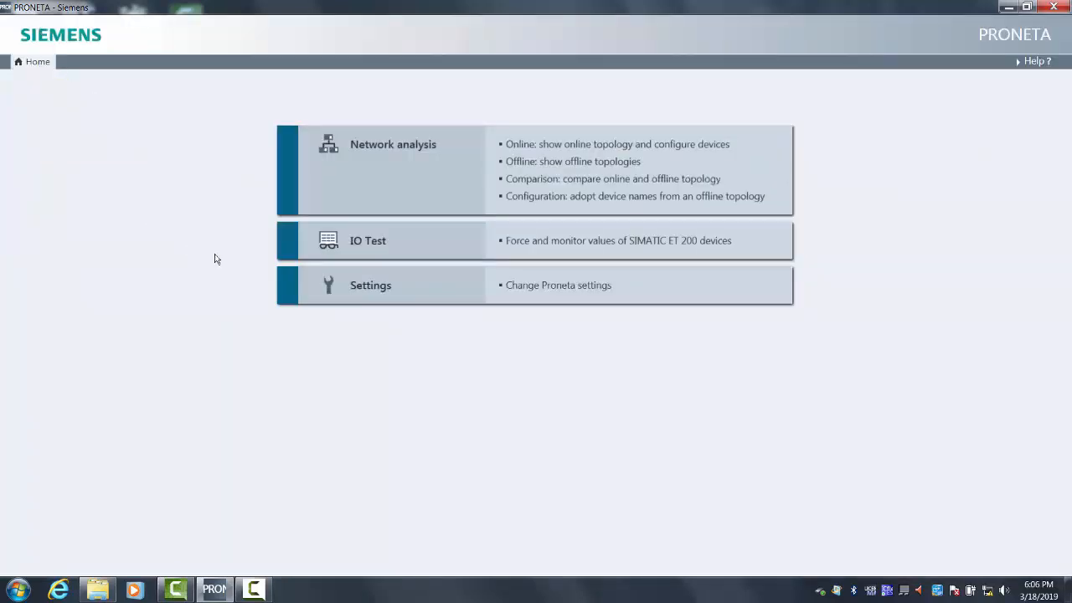
click(371, 244)
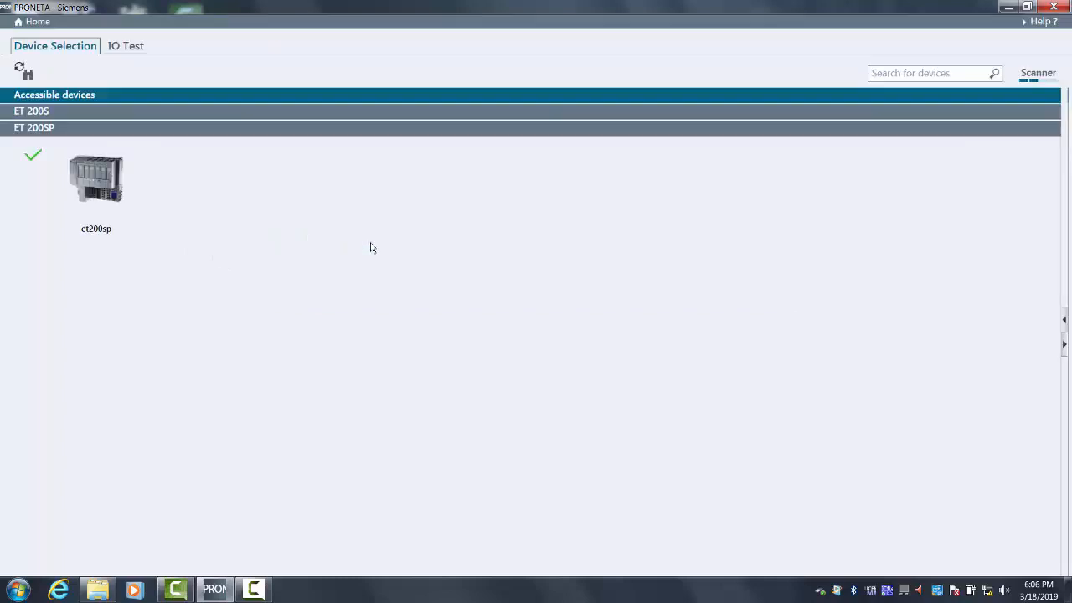
click(23, 72)
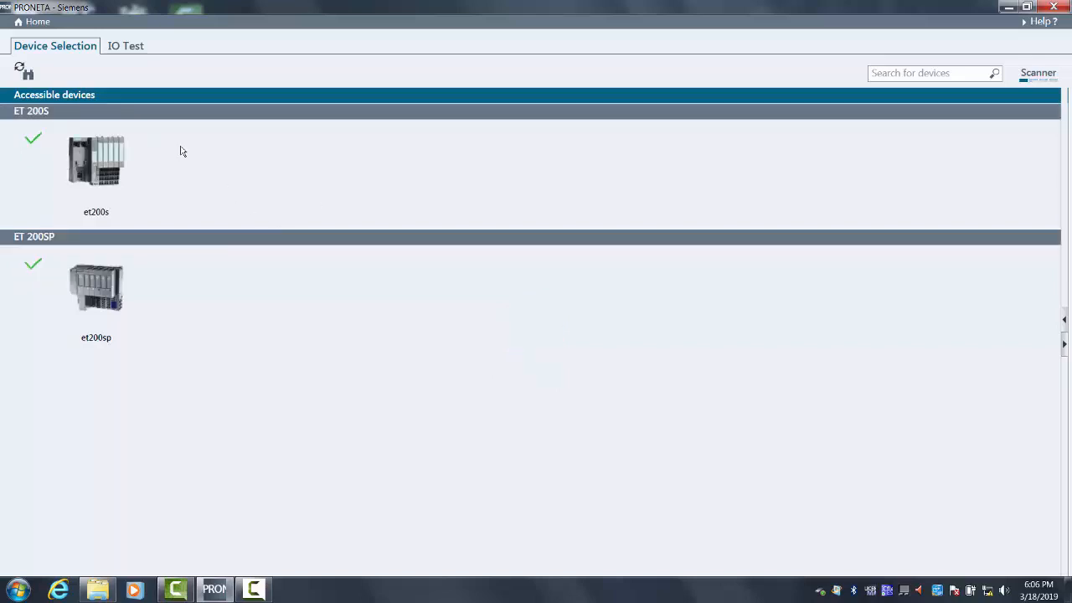
- Select the et200s station and examine the details of its two ports
click(131, 183)
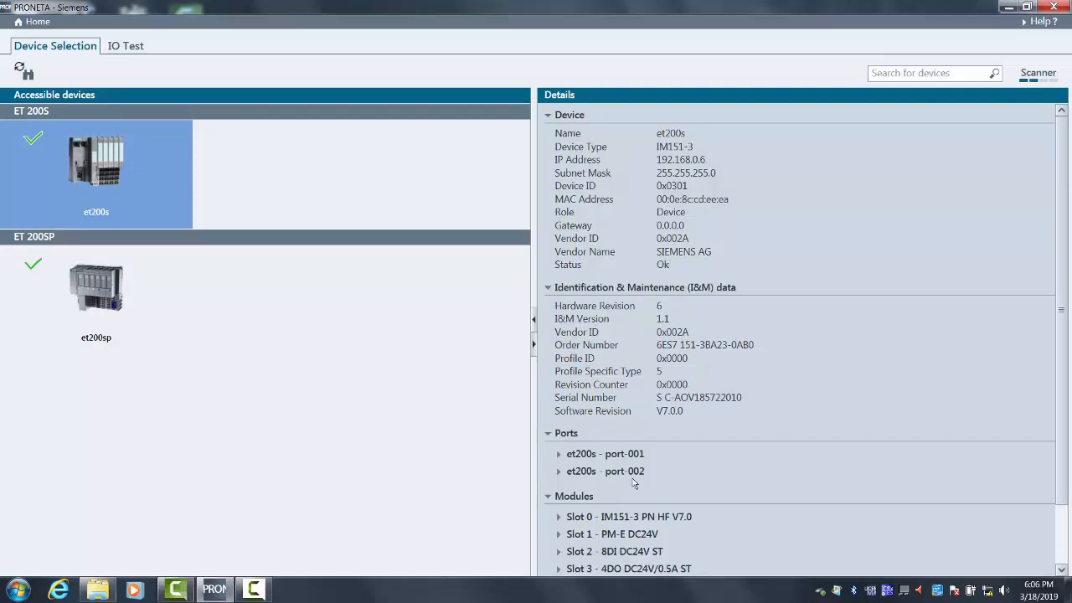
click(596, 456)
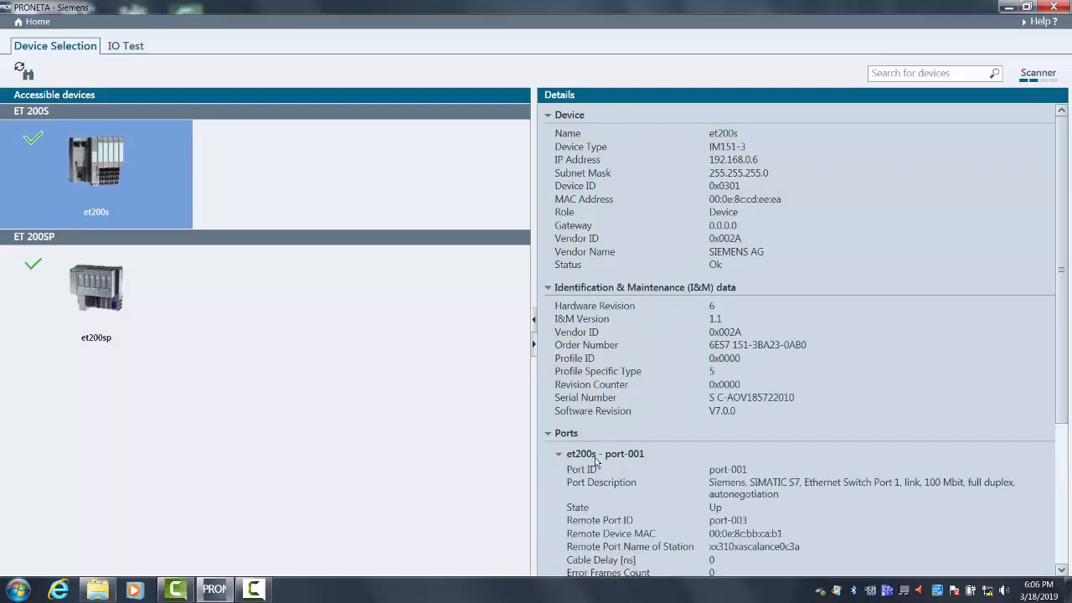
scroll(596, 463, down, 3)
click(576, 355)
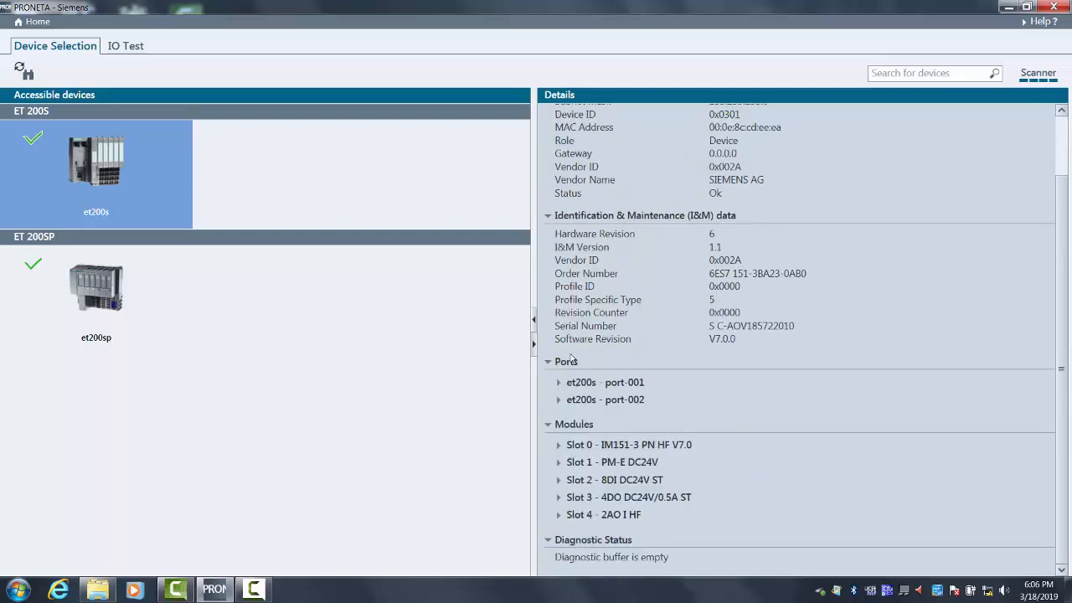
click(575, 402)
click(576, 402)
- Examine the module descriptions for slots 0 to 4 of the et200s station
click(592, 445)
scroll(588, 439, down, 3)
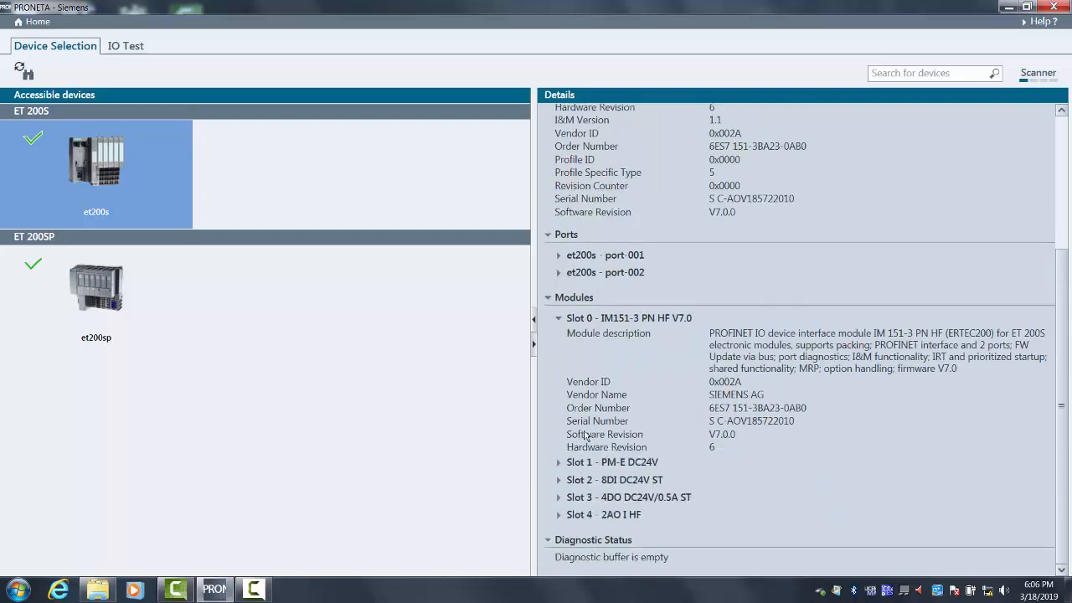
click(558, 319)
click(591, 465)
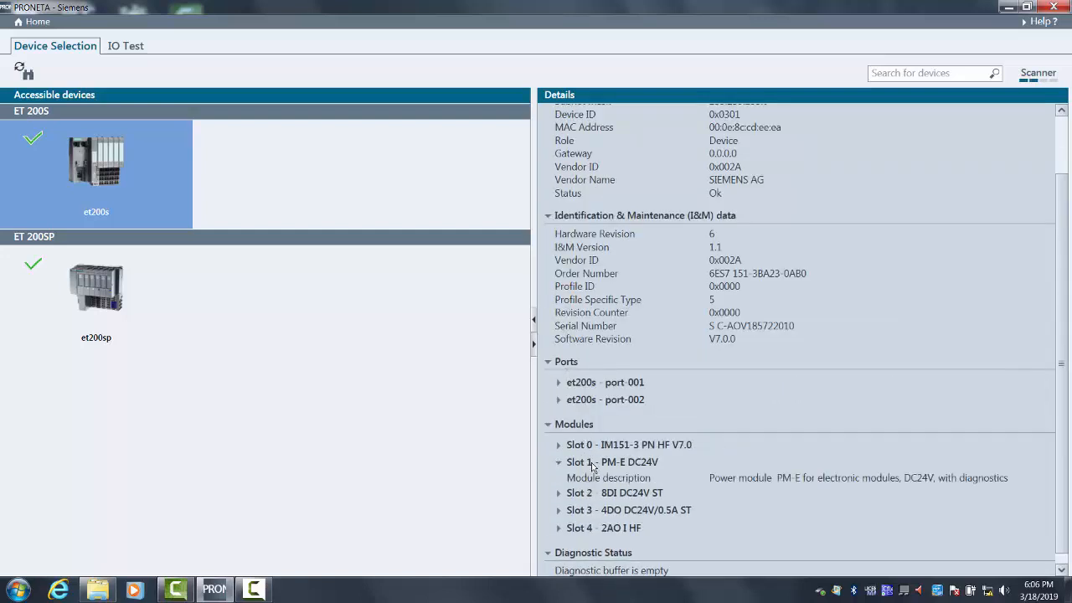
click(579, 496)
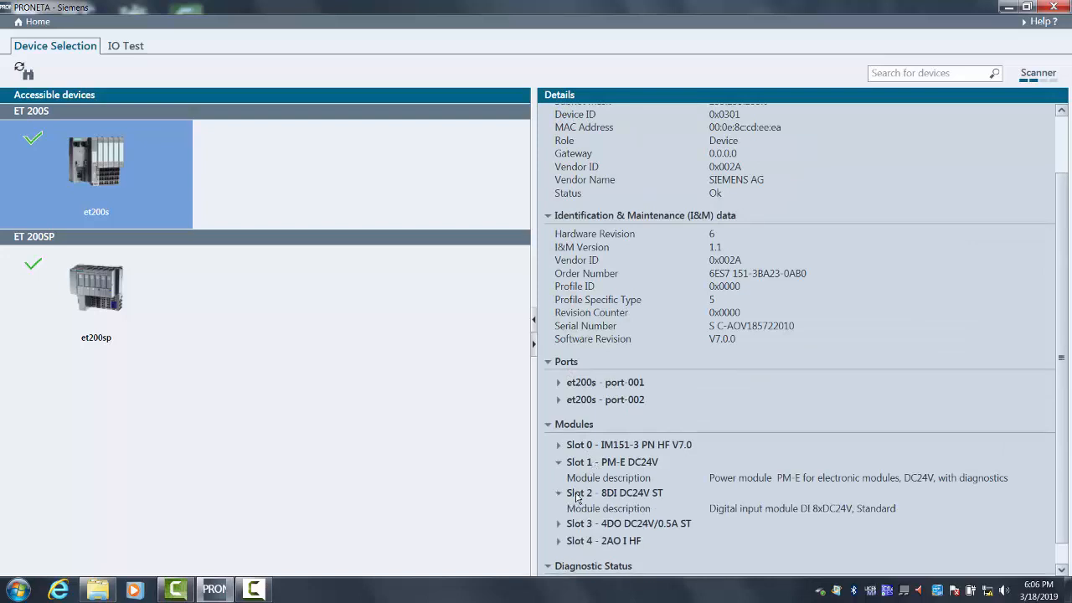
scroll(578, 498, down, 1)
click(577, 498)
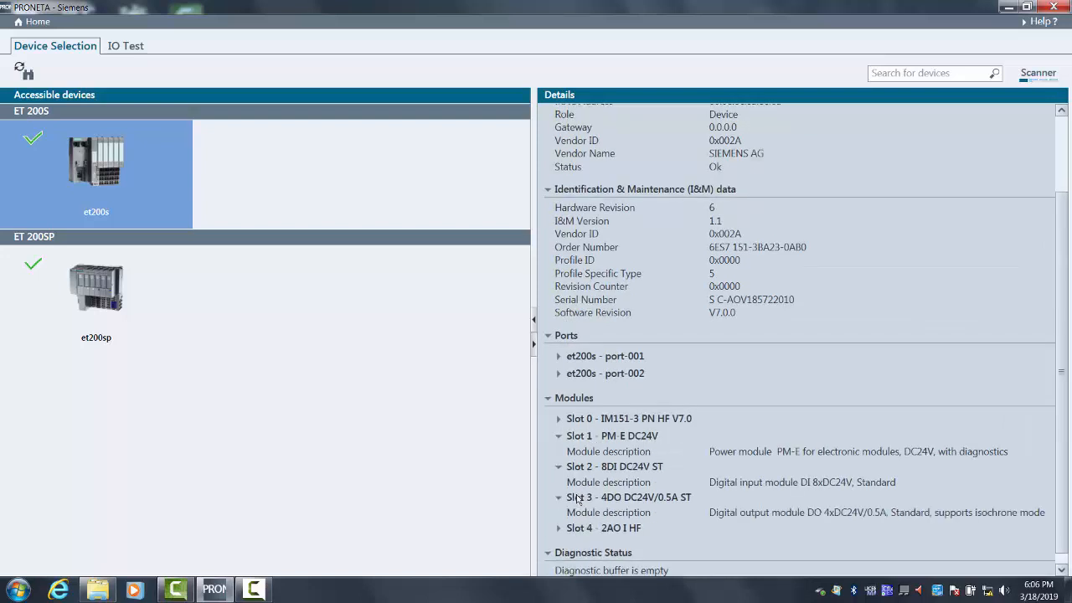
scroll(577, 499, down, 1)
click(589, 515)
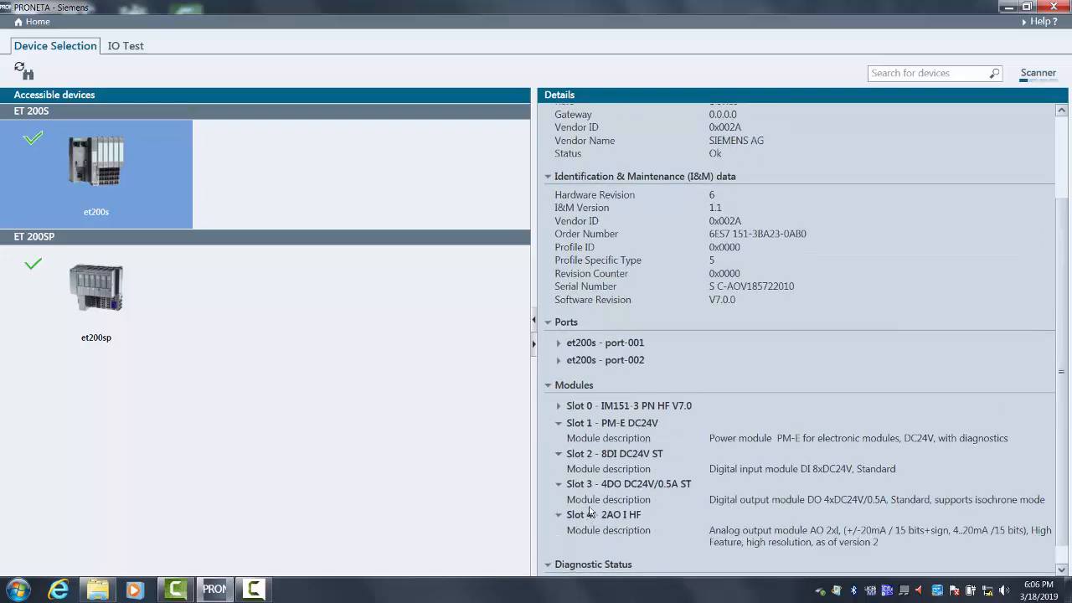
scroll(591, 511, down, 1)
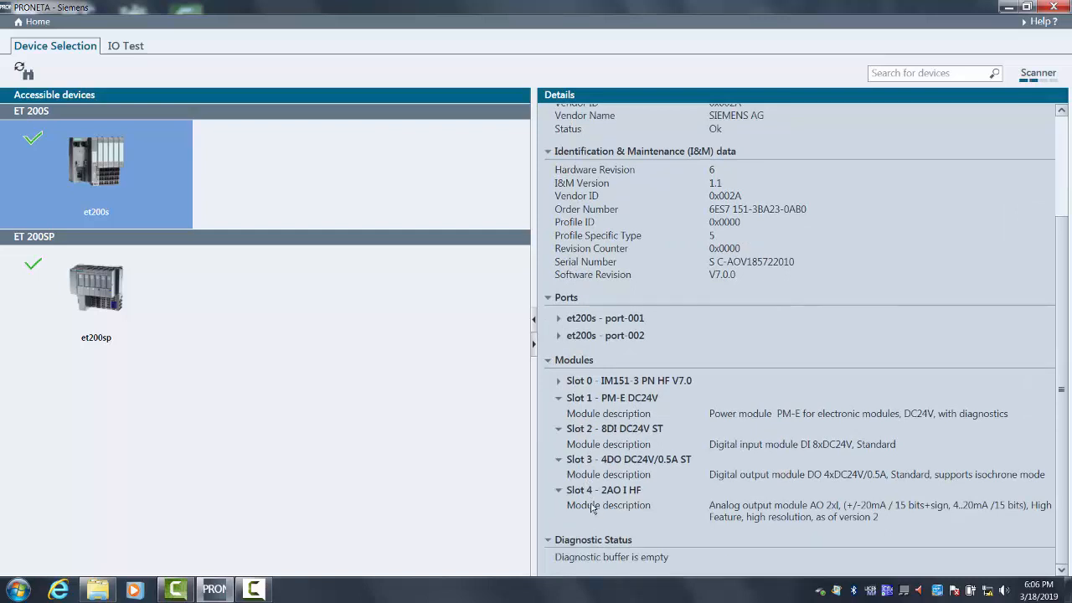
scroll(592, 507, up, 4)
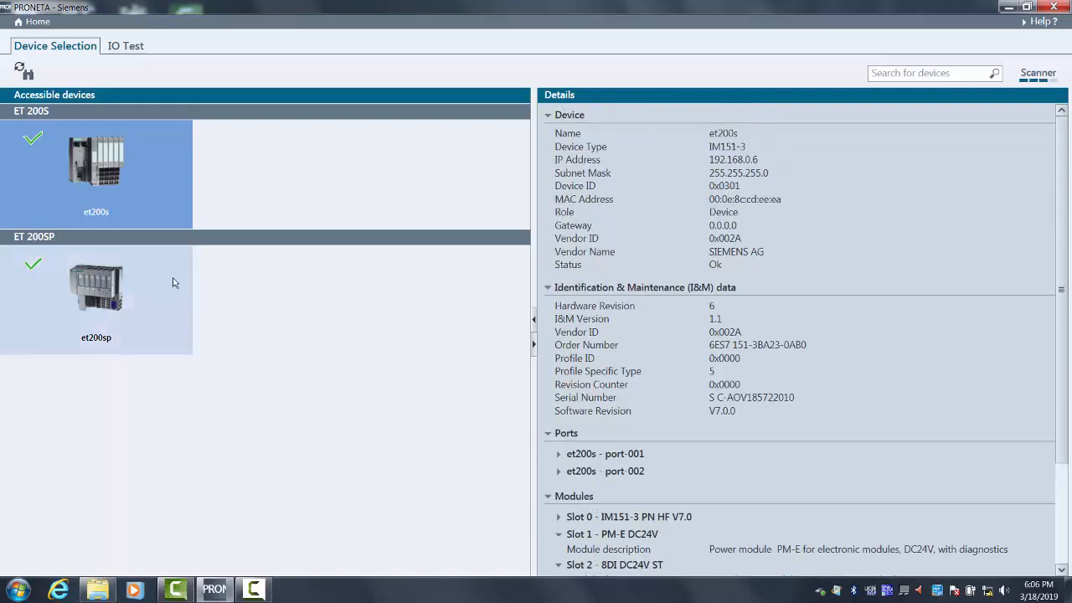
- Select the et200sp station and examine the module details for slots 1 to 5
click(147, 288)
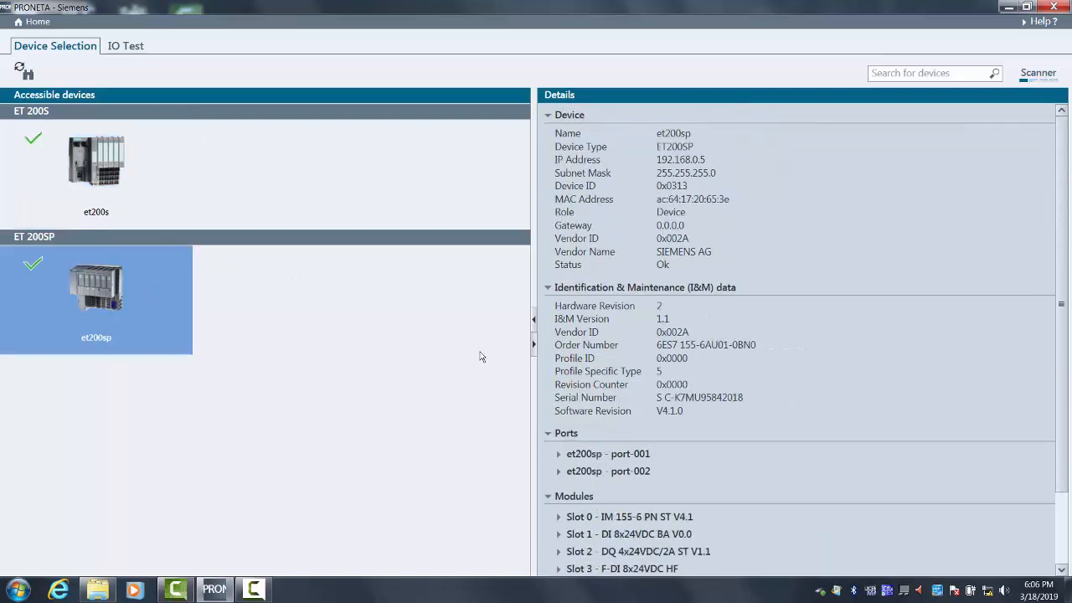
scroll(561, 465, down, 2)
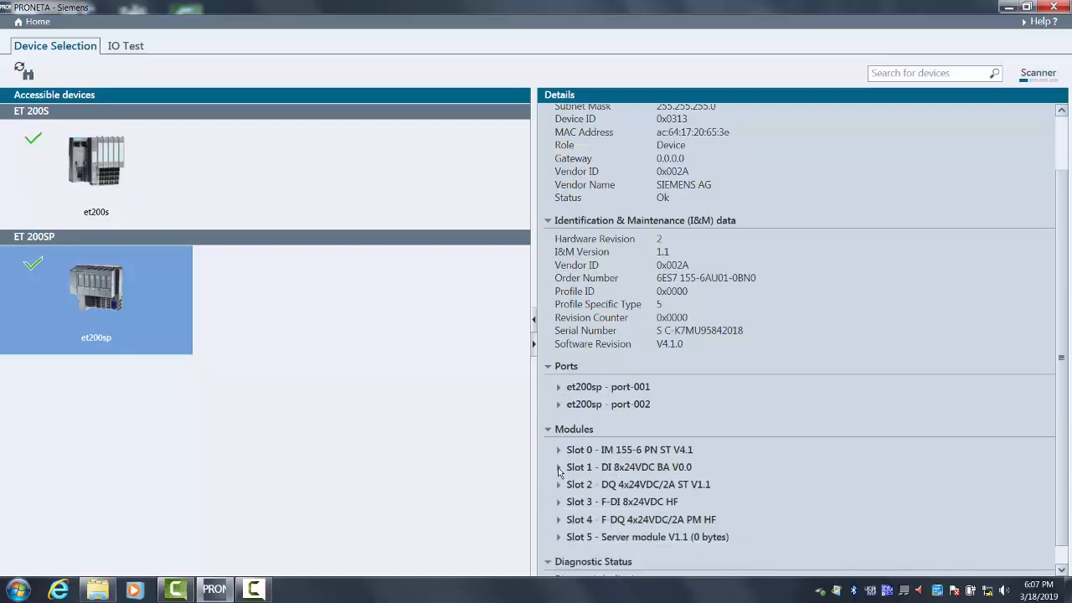
click(558, 468)
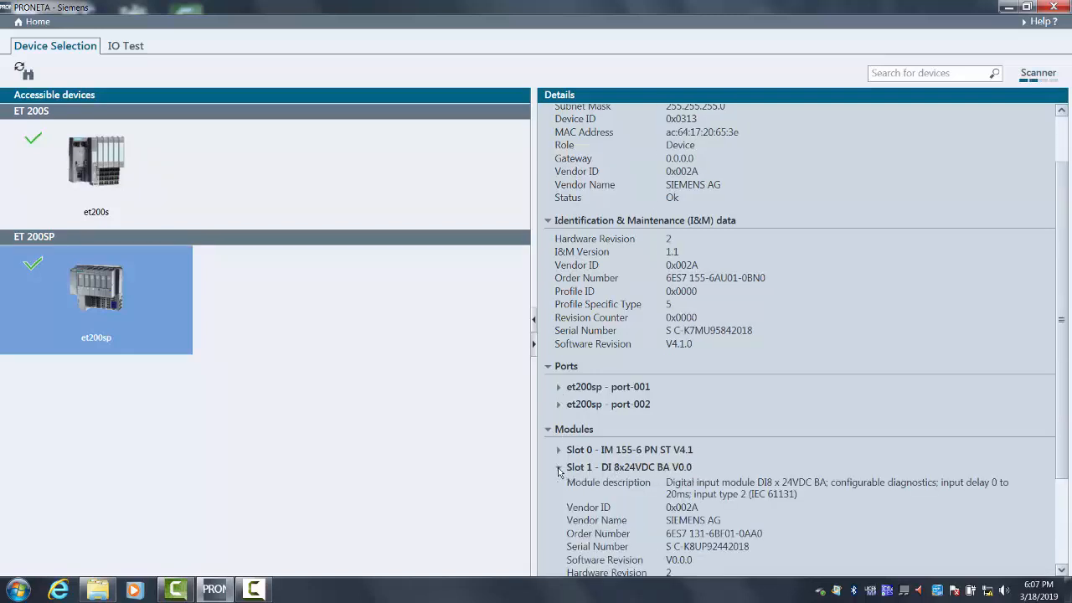
click(558, 467)
click(559, 484)
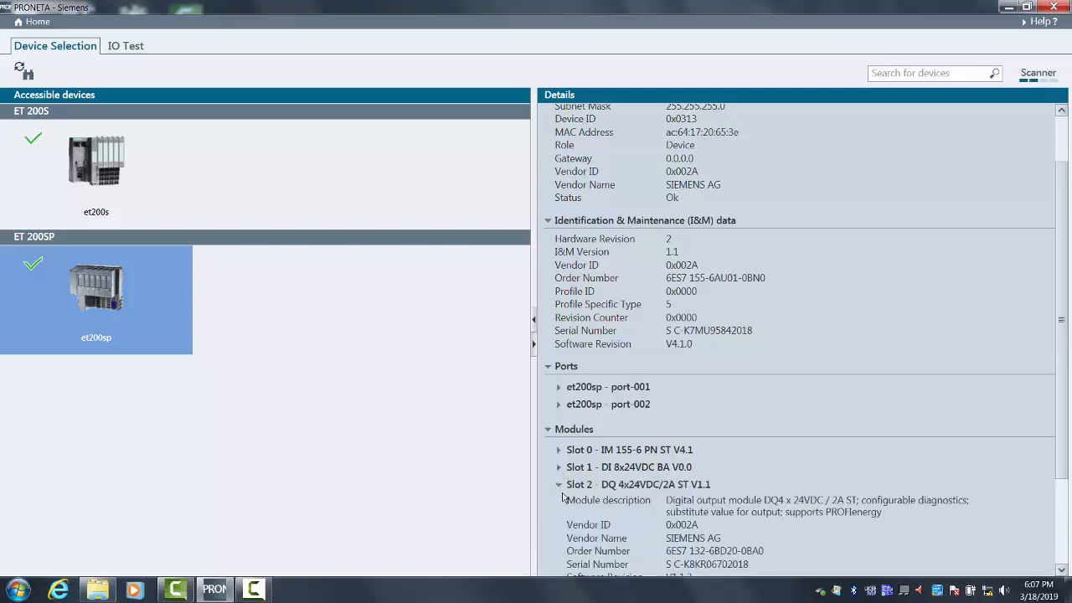
scroll(562, 498, down, 2)
click(561, 539)
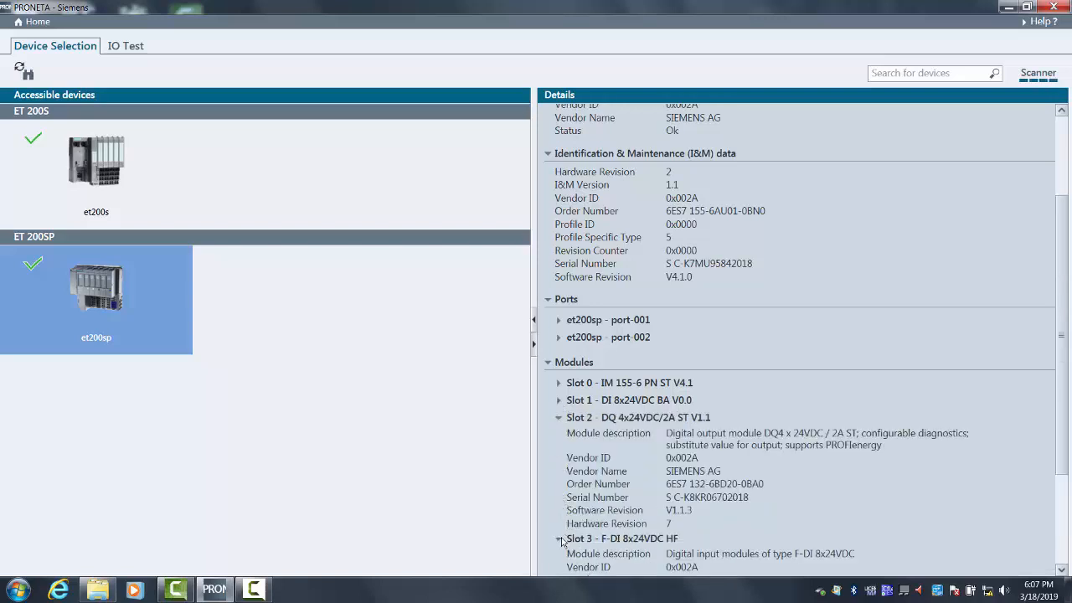
scroll(561, 536, down, 4)
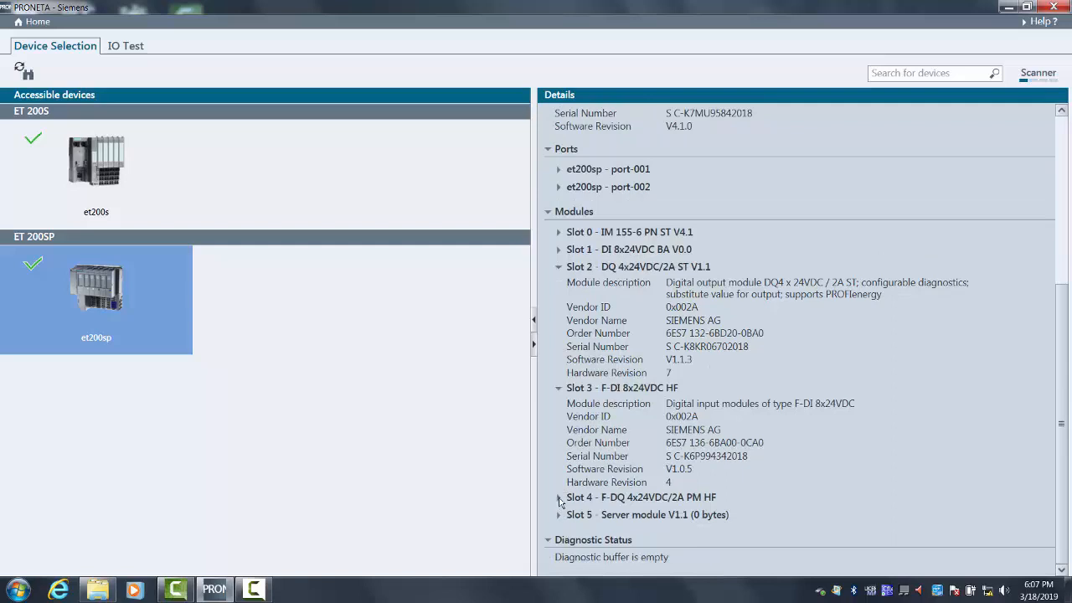
click(559, 498)
scroll(559, 510, down, 2)
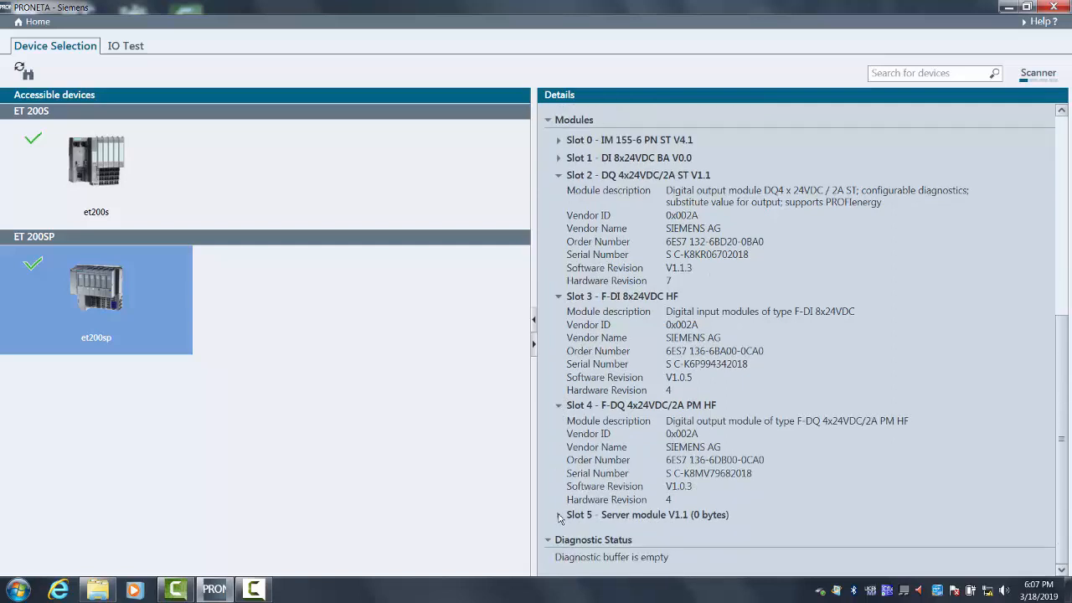
click(559, 515)
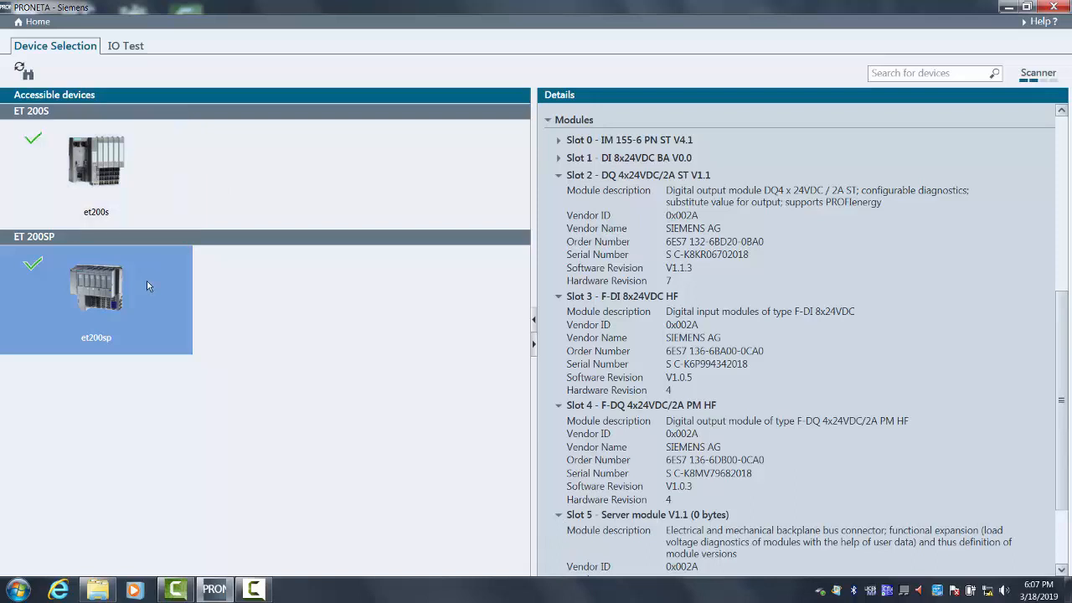
- Open the IO test view of the et200sp and review the parameters of the slot 1 input and slot 2 output modules
click(129, 53)
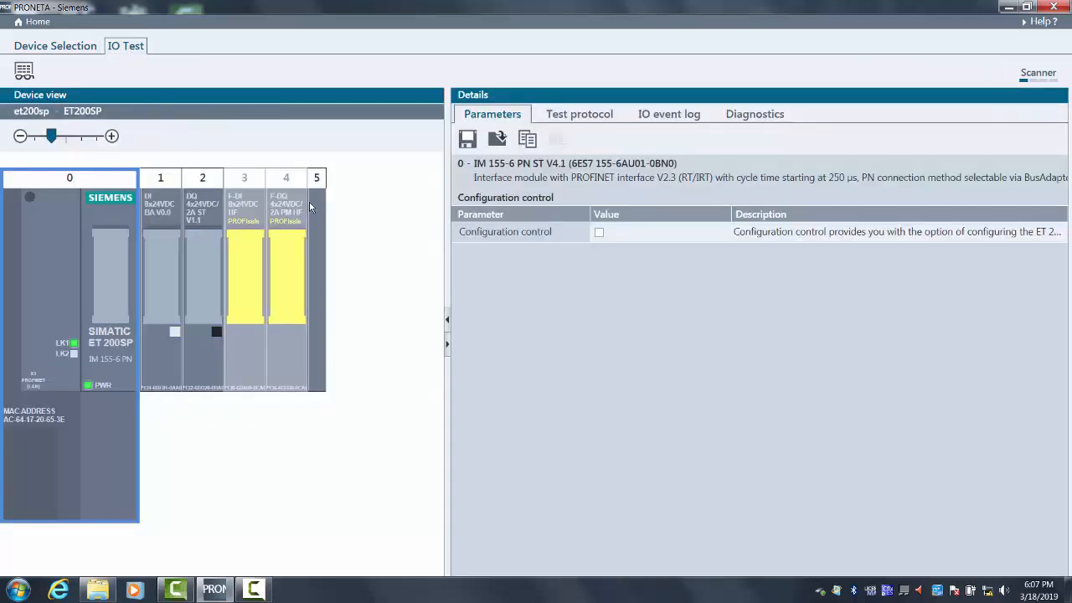
mouse_move(51, 138)
mouse_down()
mouse_move(39, 138)
mouse_move(60, 139)
mouse_up()
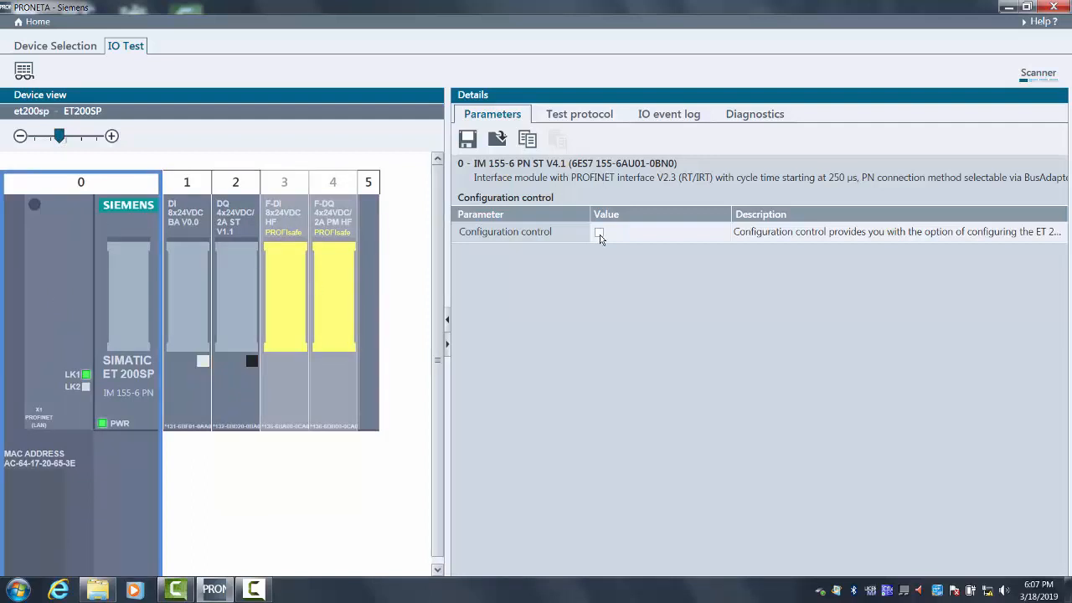
click(192, 295)
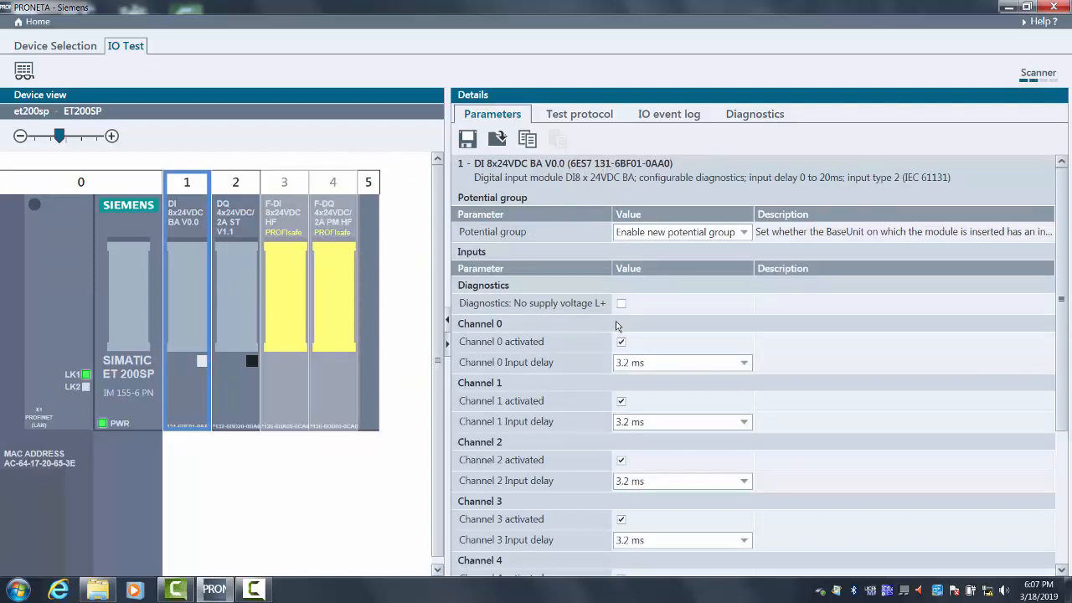
mouse_move(1060, 316)
mouse_down()
mouse_move(1055, 421)
mouse_move(1057, 326)
mouse_up()
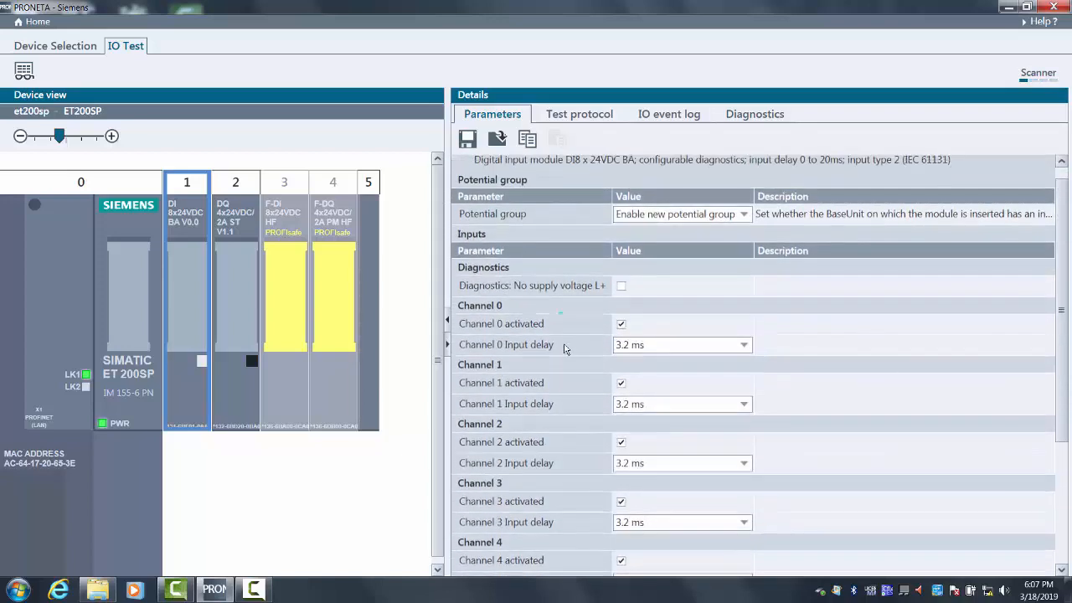
click(227, 307)
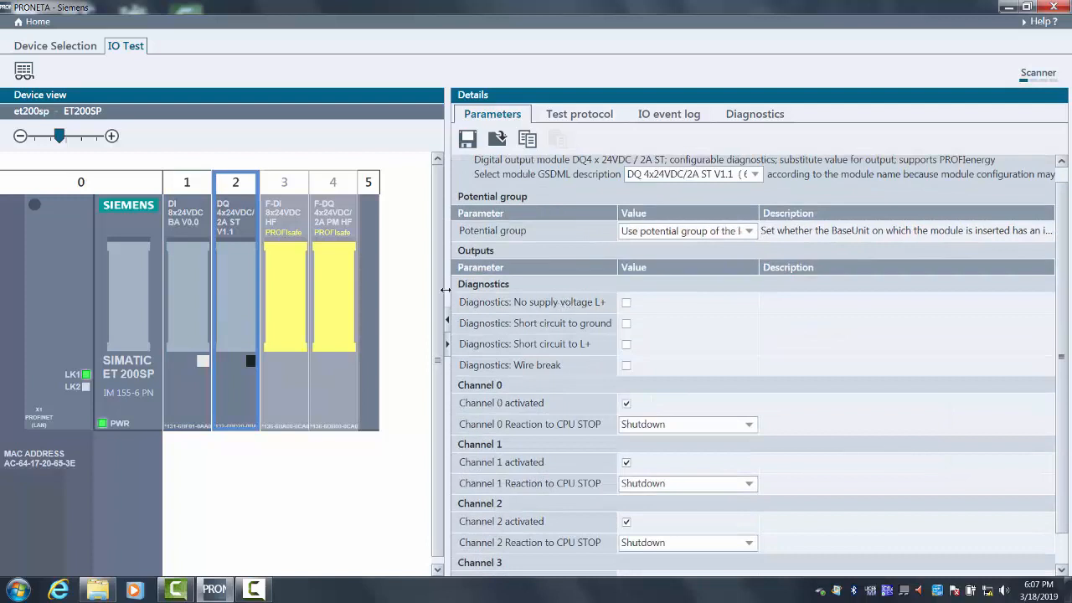
- Review the parameters of the fail-safe modules in slots 3 and 4 and open the device's test protocol
click(287, 314)
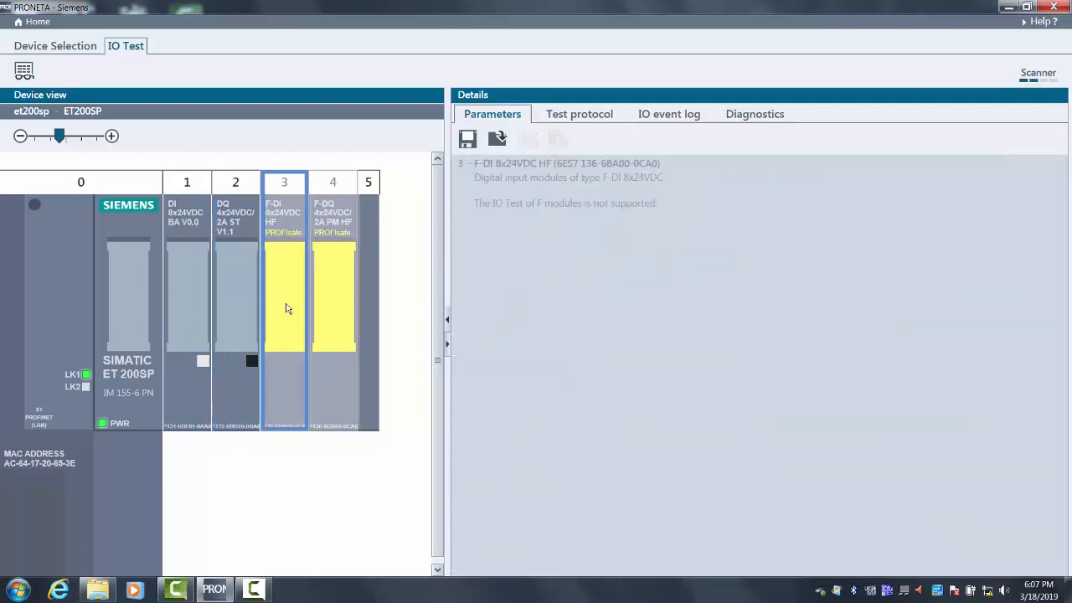
click(335, 234)
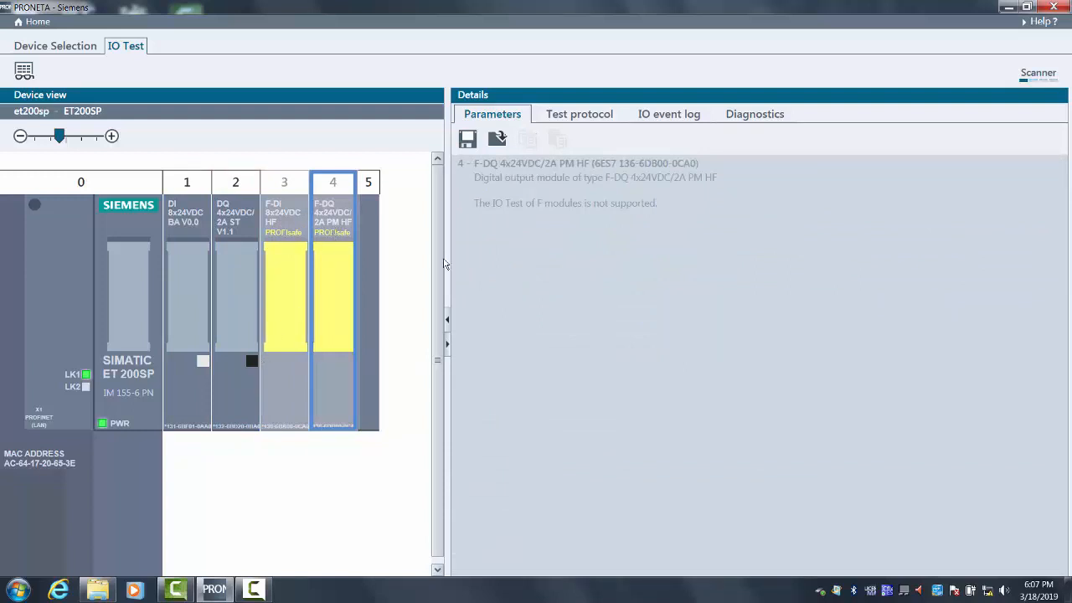
click(580, 118)
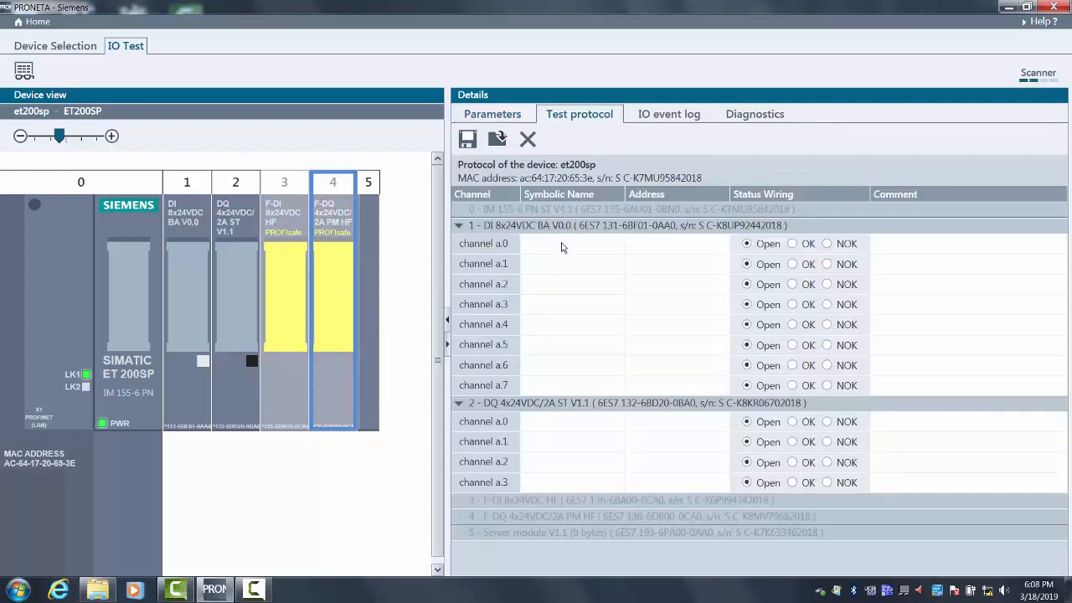
- Give channel a.0 of the slot 1 input module the symbolic name pb 1 and the address i0.0
click(191, 259)
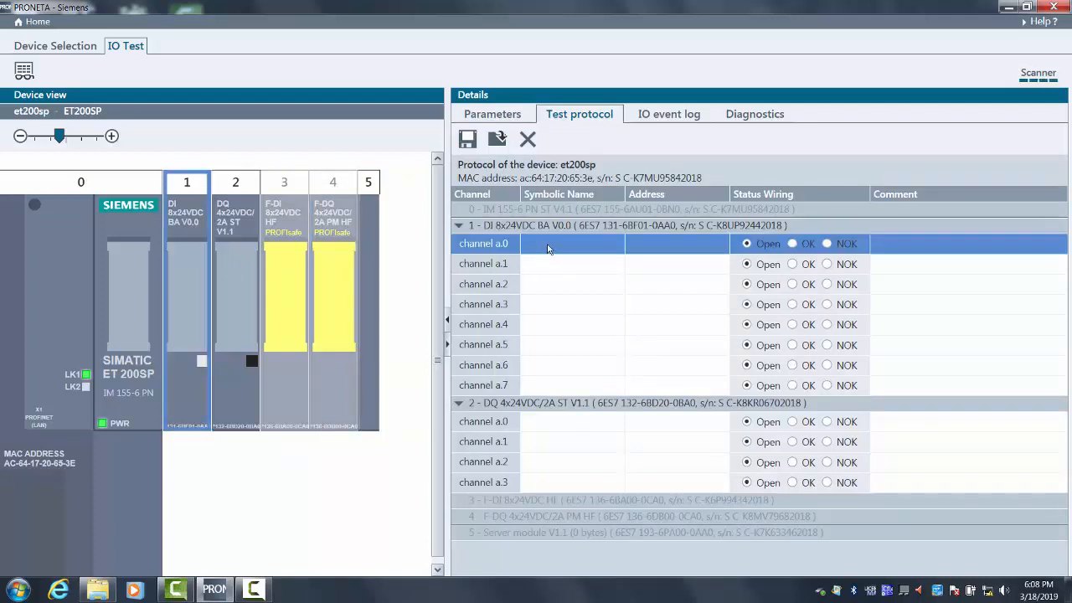
click(549, 244)
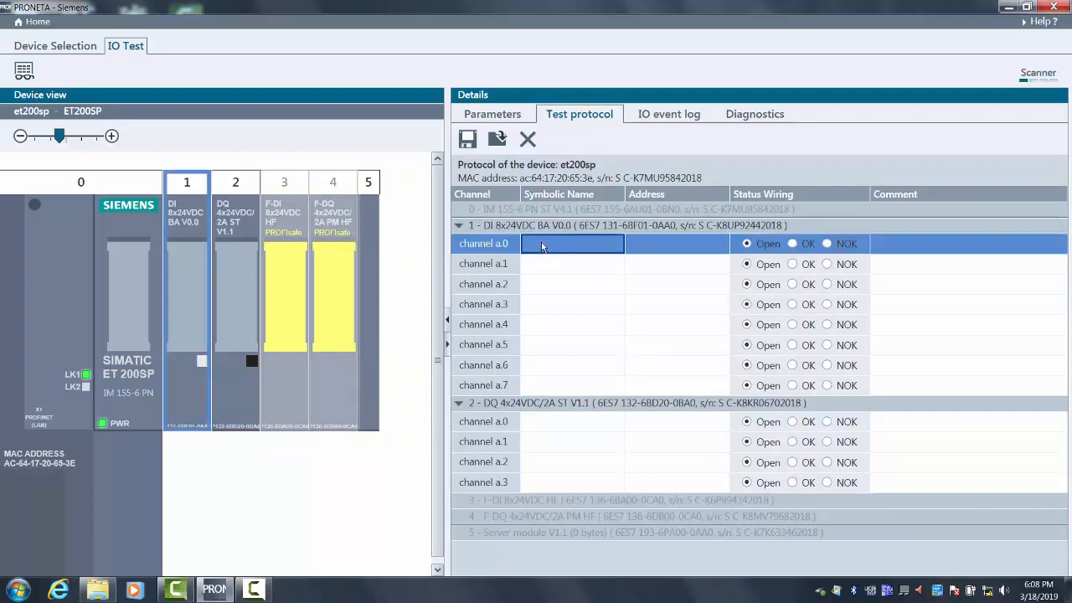
text(pbi)
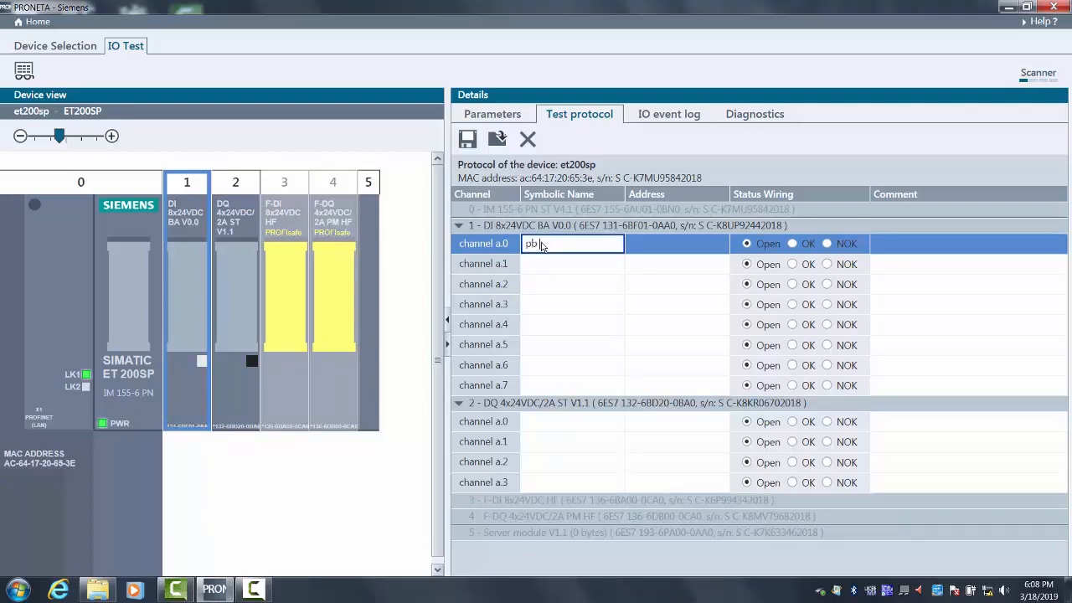
click(558, 262)
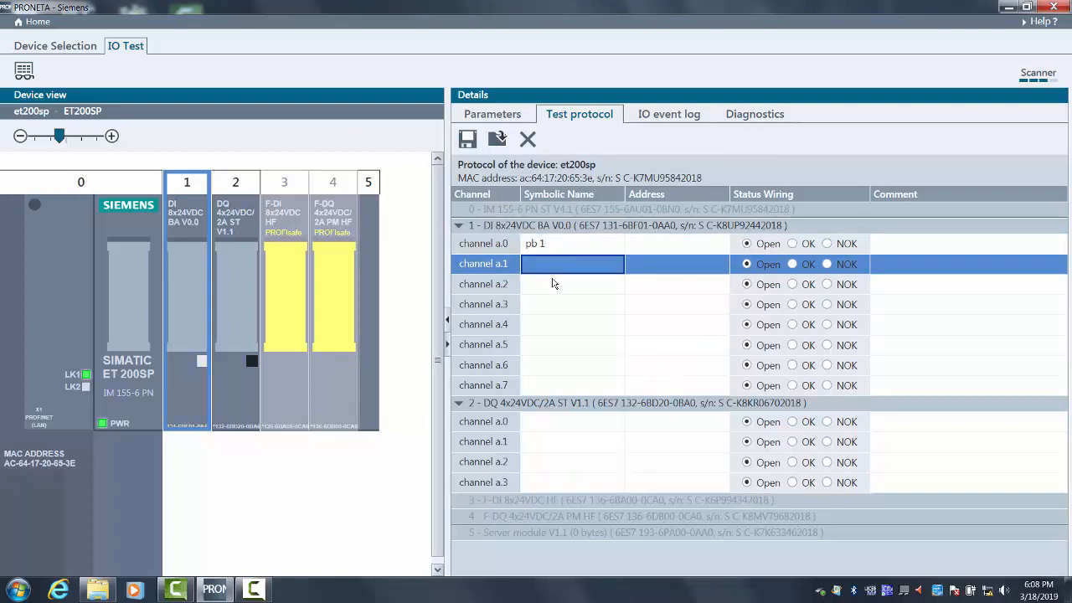
click(646, 248)
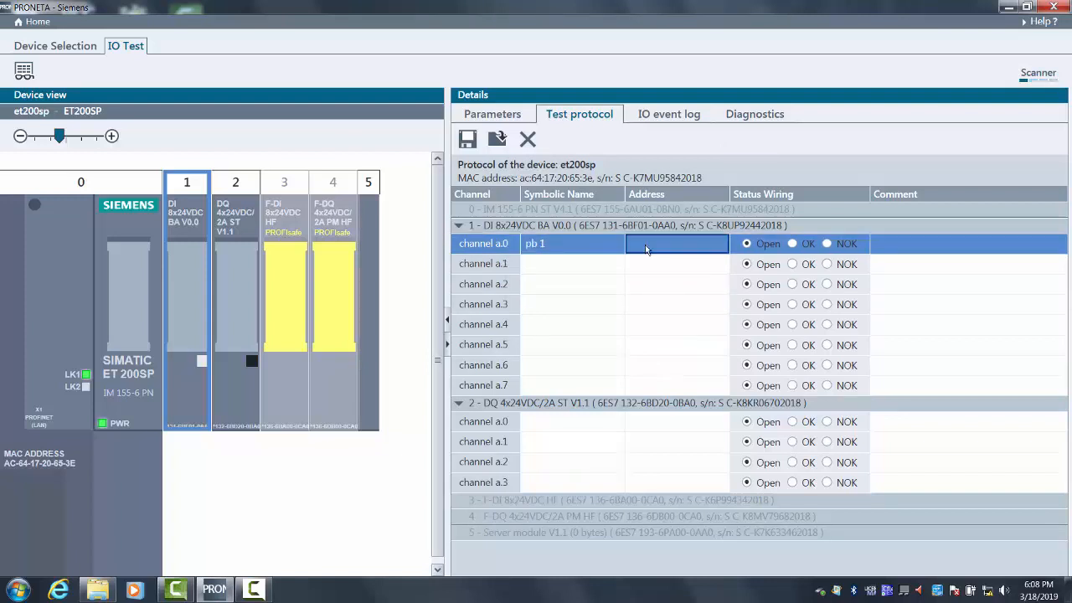
text(i)
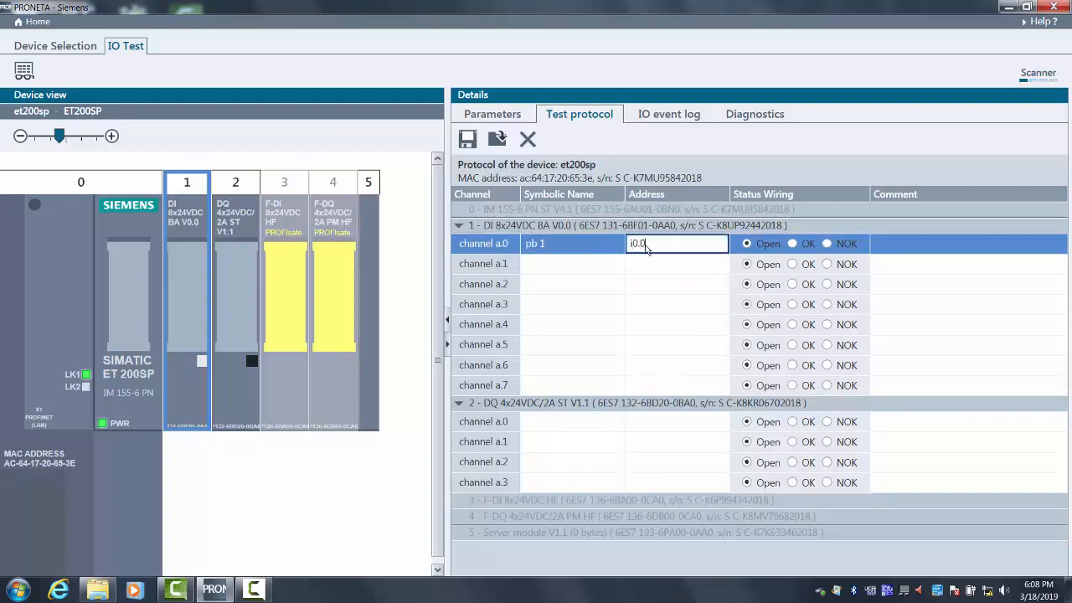
text(0.0)
- Give channel a.1 of the slot 1 input module the symbolic name pb2 and the address i0.1
click(569, 267)
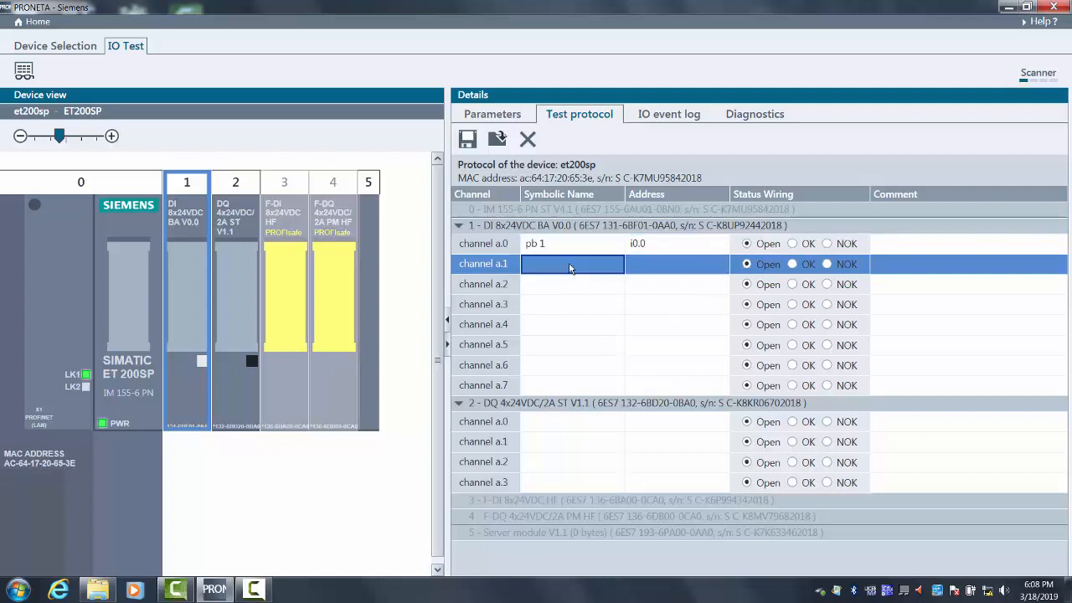
text(pb2)
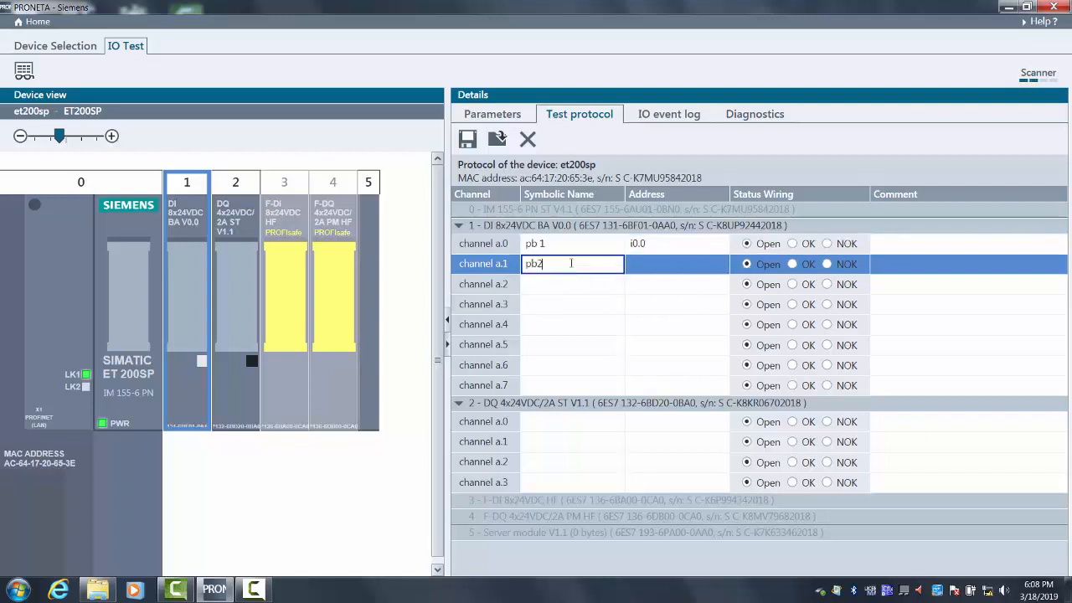
click(643, 269)
text(i)
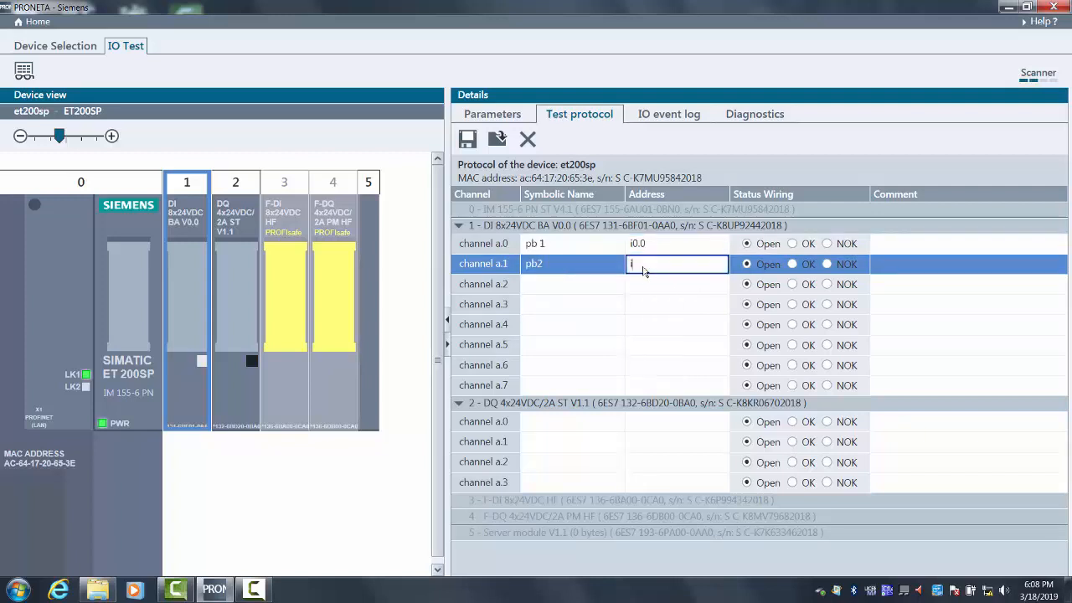
text(0.1)
click(640, 307)
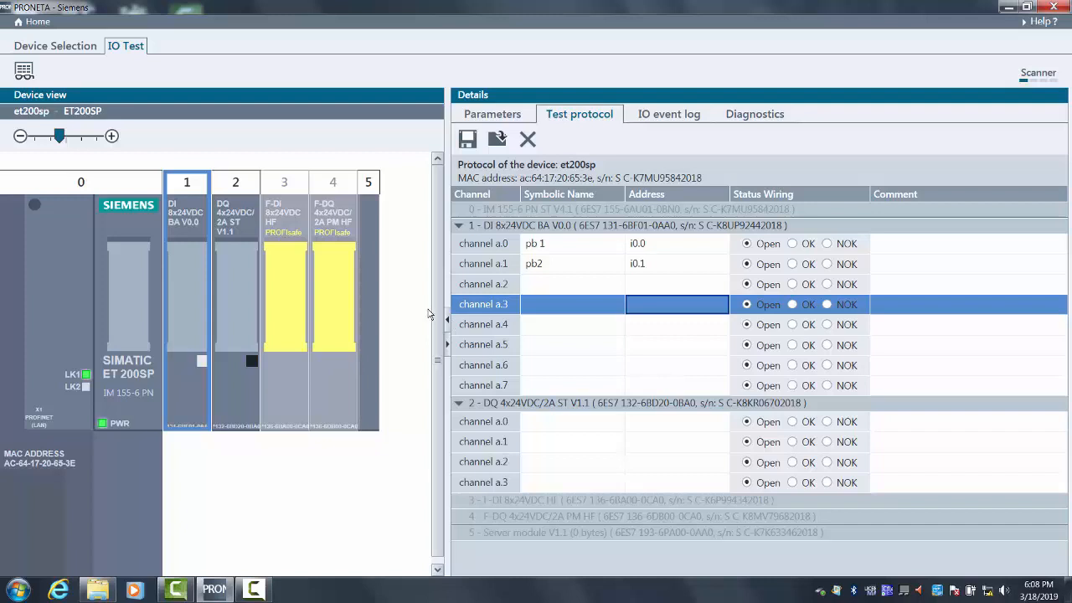
- Activate the force mode and monitor the slot 1 input channels in the module's separate channel window, closing it when done
click(24, 72)
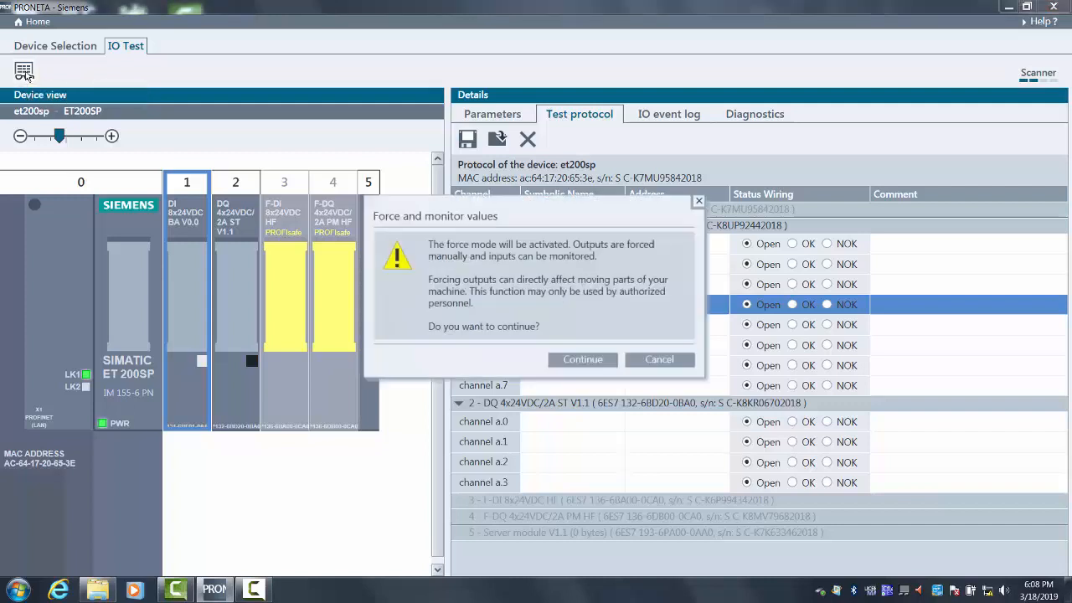
click(565, 366)
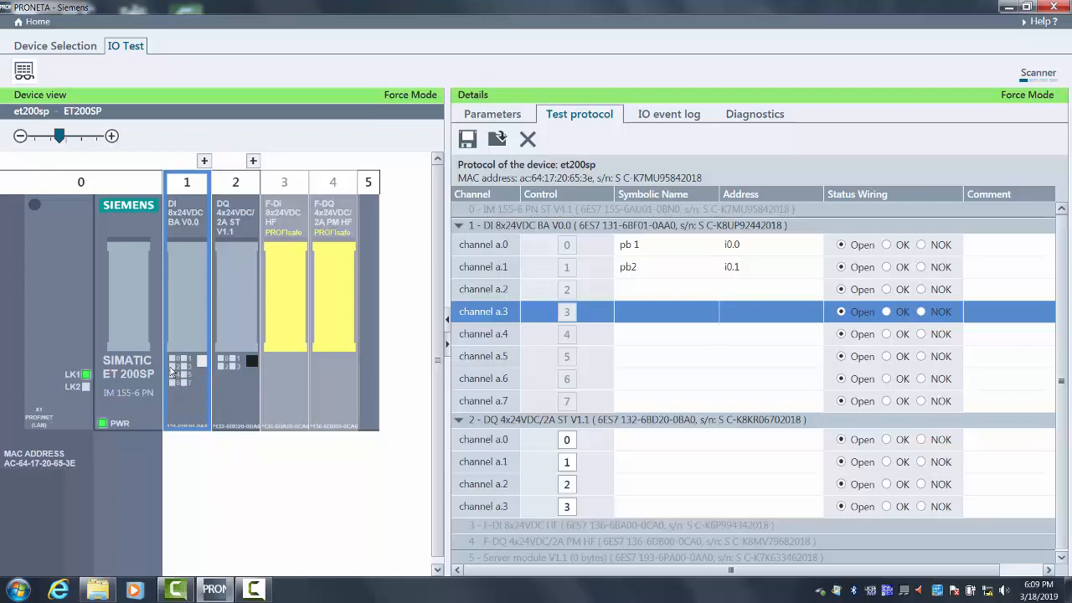
right_click(184, 320)
click(186, 312)
click(204, 160)
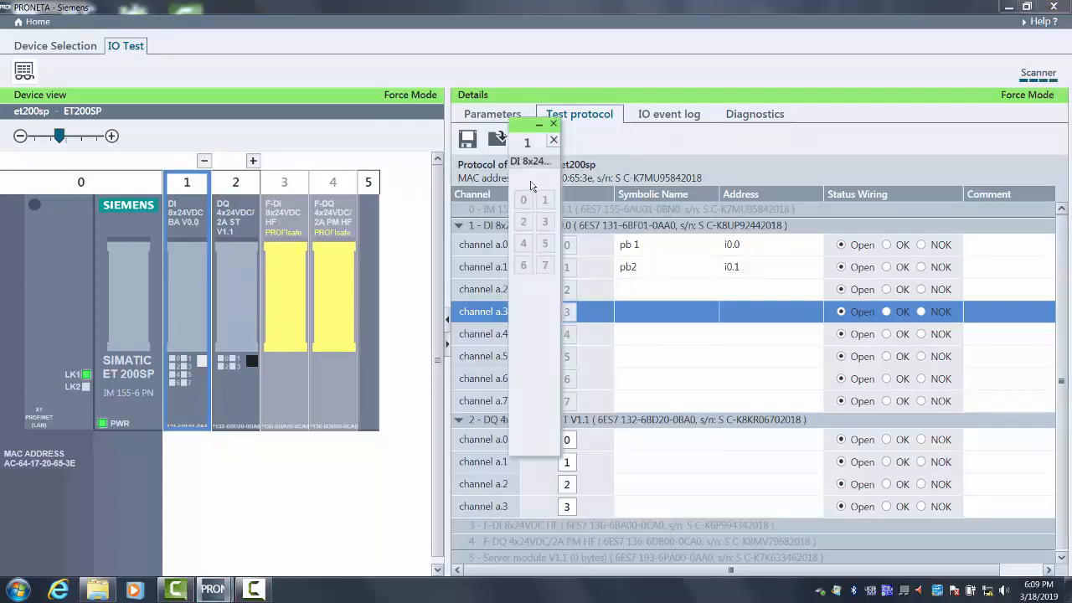
click(554, 125)
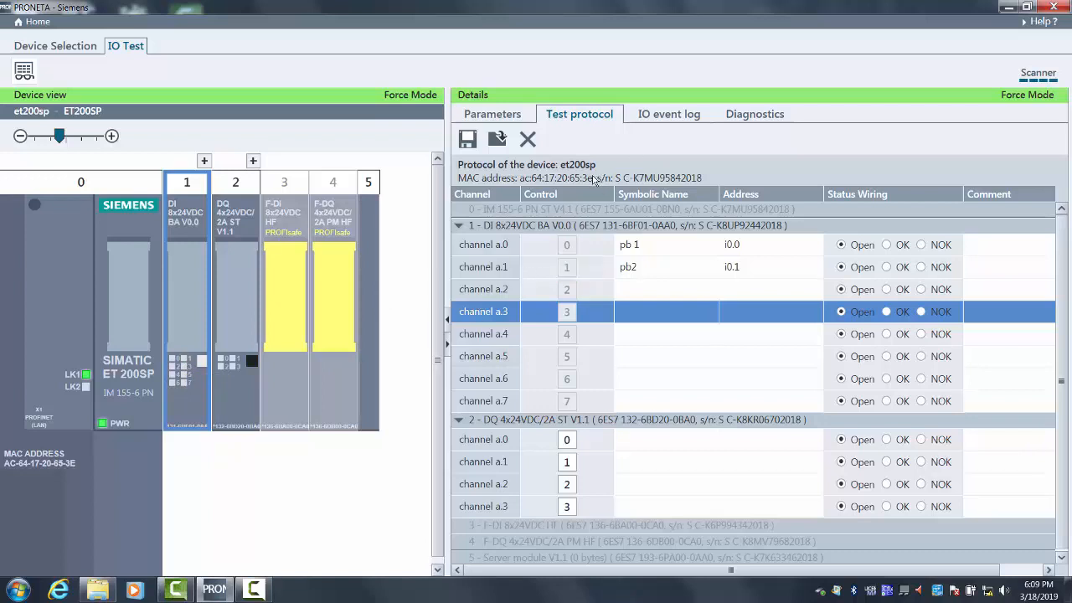
- Mark the wiring of slot 1 channels a.0 and a.1 as OK and check the IO event log and diagnostics
click(887, 245)
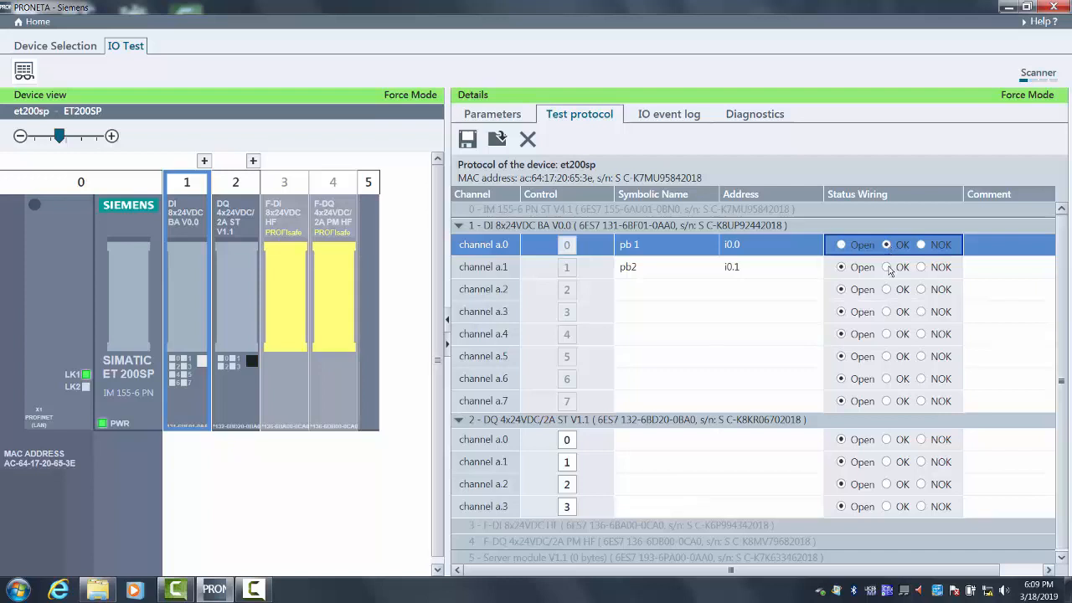
click(887, 267)
click(684, 116)
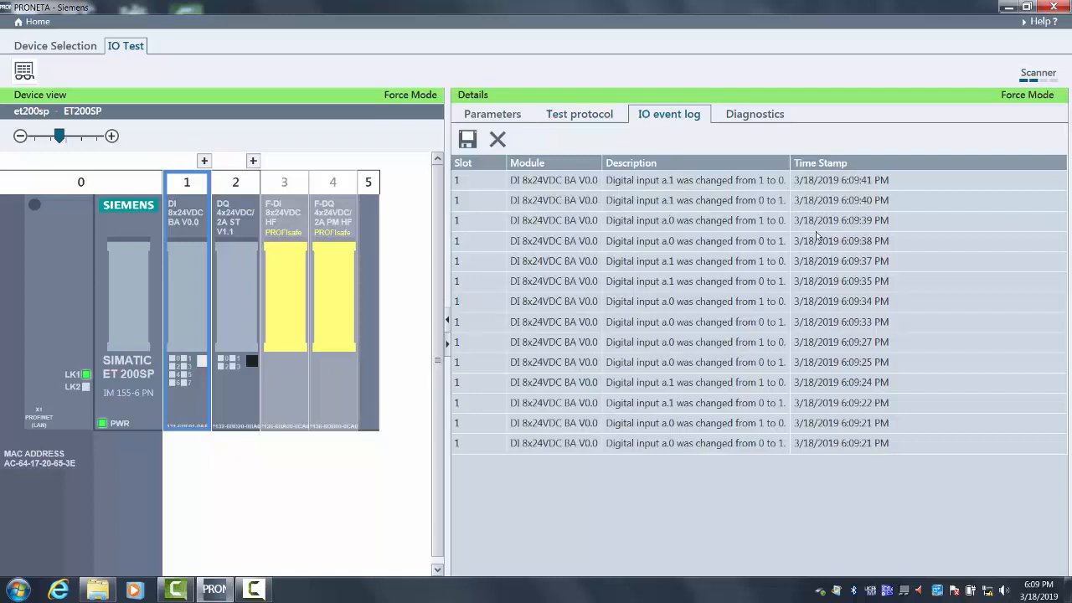
click(744, 122)
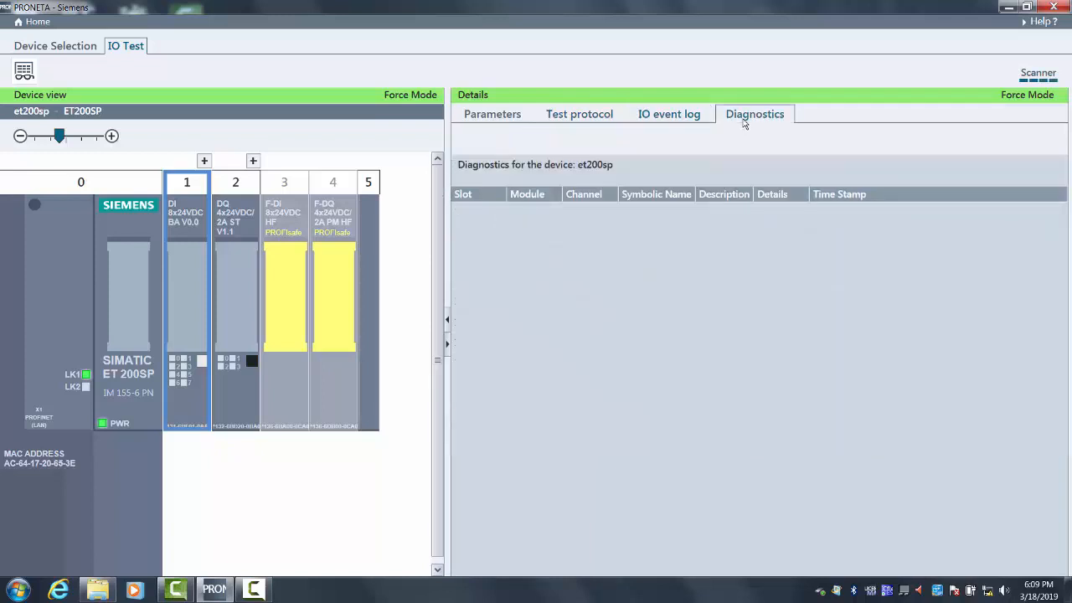
- Force each of the four outputs of the slot 2 module on and off in turn from the device view
click(245, 299)
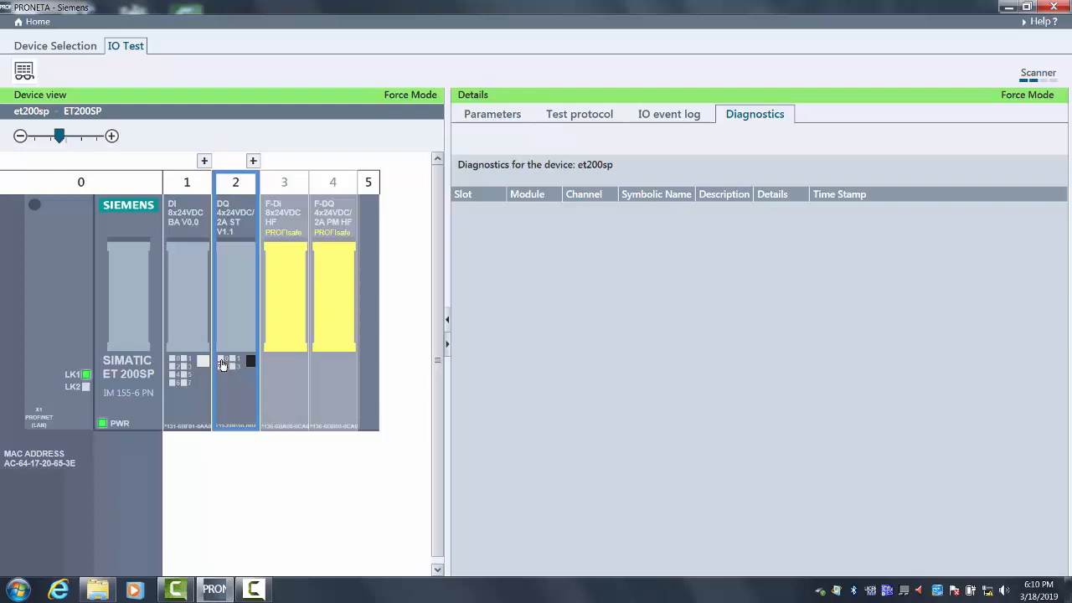
click(609, 120)
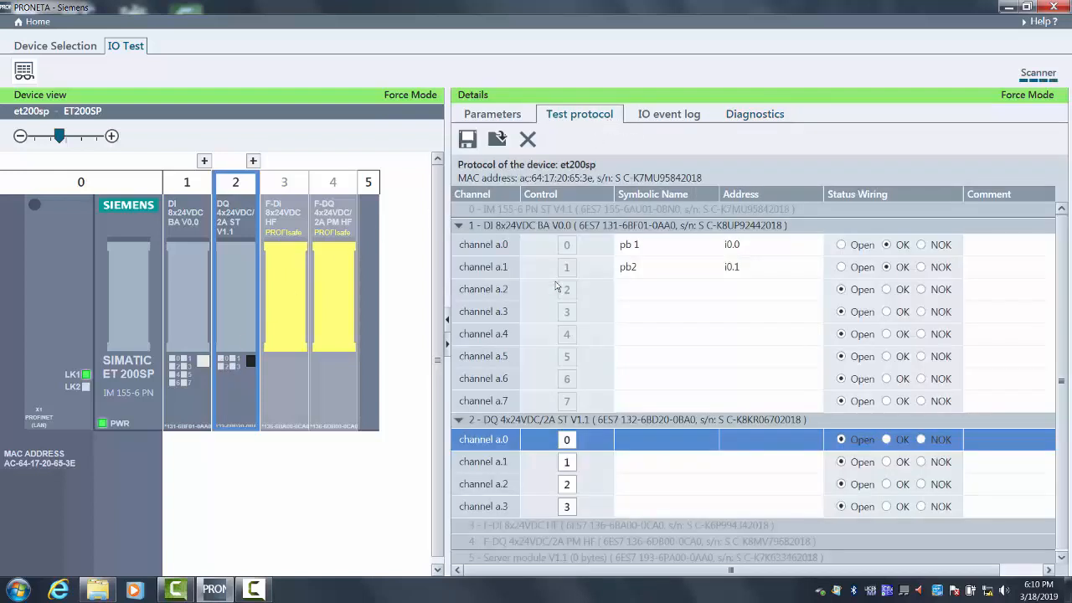
click(222, 362)
click(221, 364)
click(233, 362)
click(233, 362)
click(221, 367)
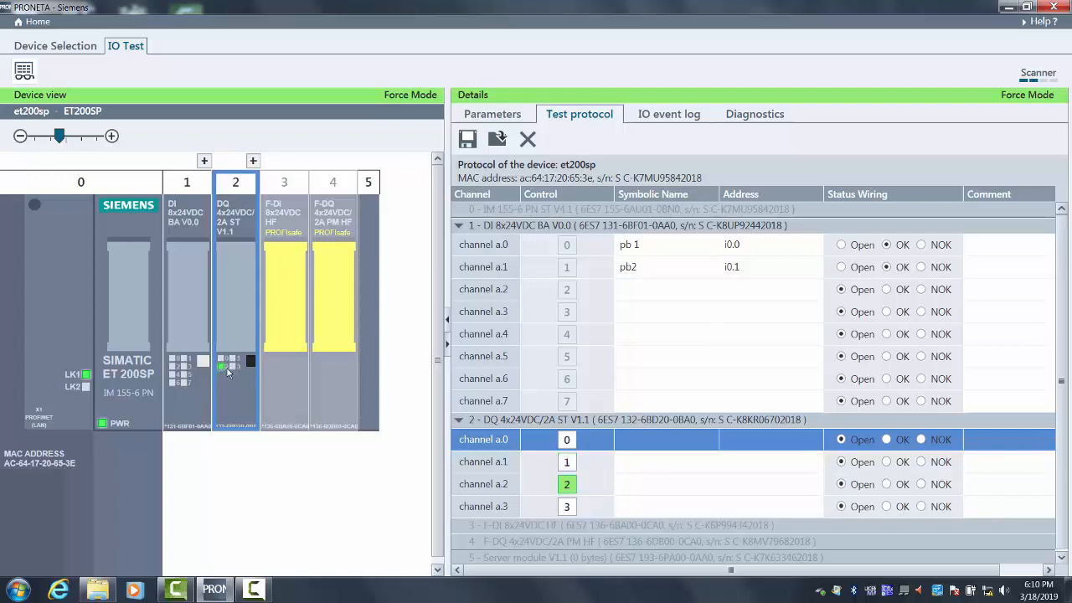
click(221, 367)
click(233, 367)
click(233, 367)
- Force slot 2 outputs 0 to 3 on and off again from the module's separate channel window and close it
click(254, 161)
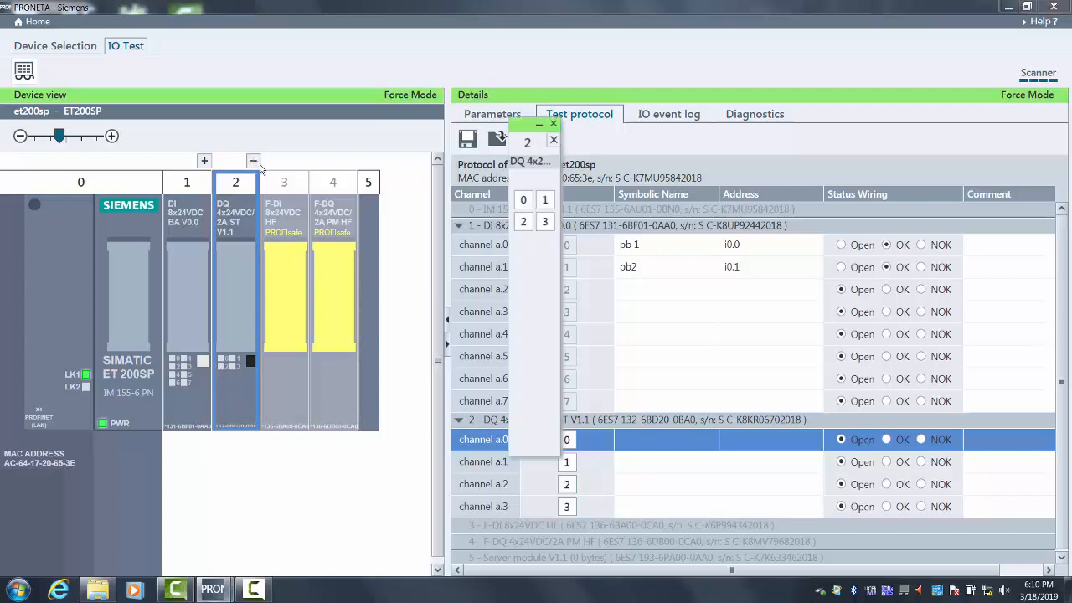
click(522, 202)
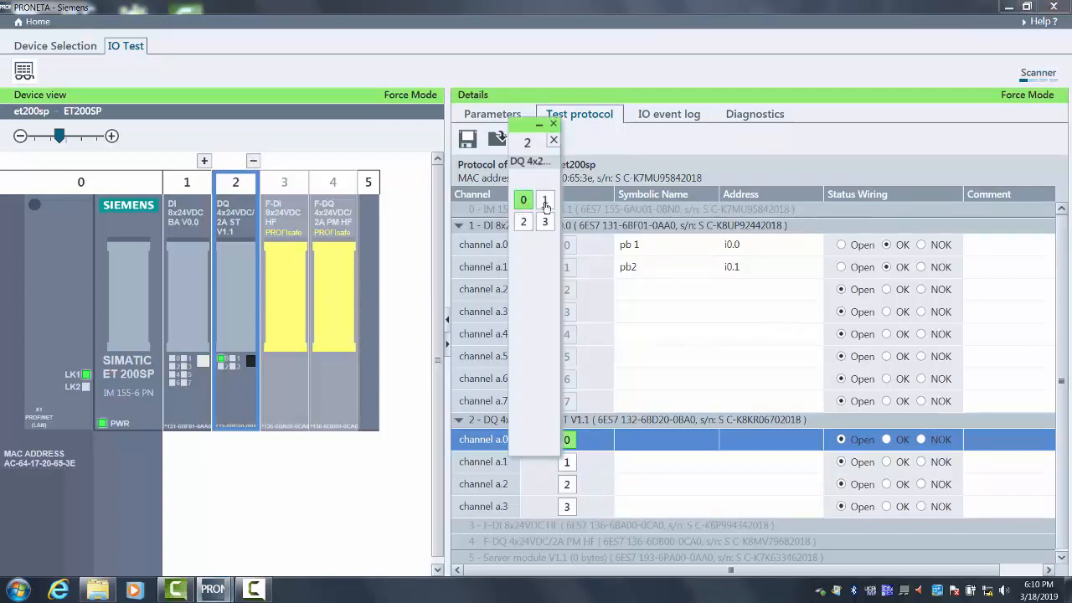
click(545, 199)
click(524, 221)
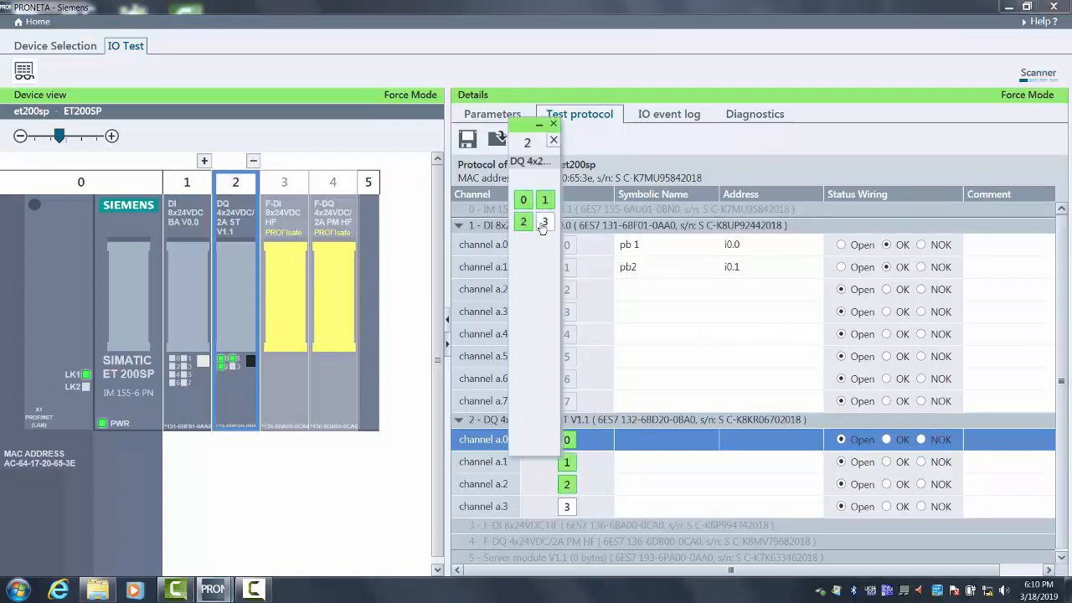
click(542, 223)
click(543, 223)
click(524, 222)
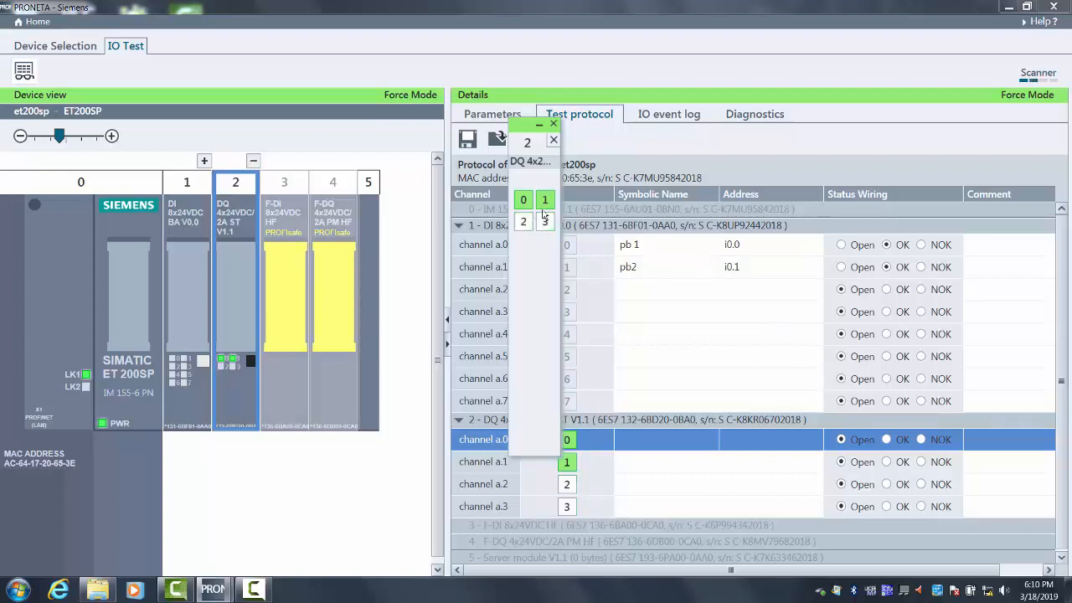
click(545, 201)
click(524, 202)
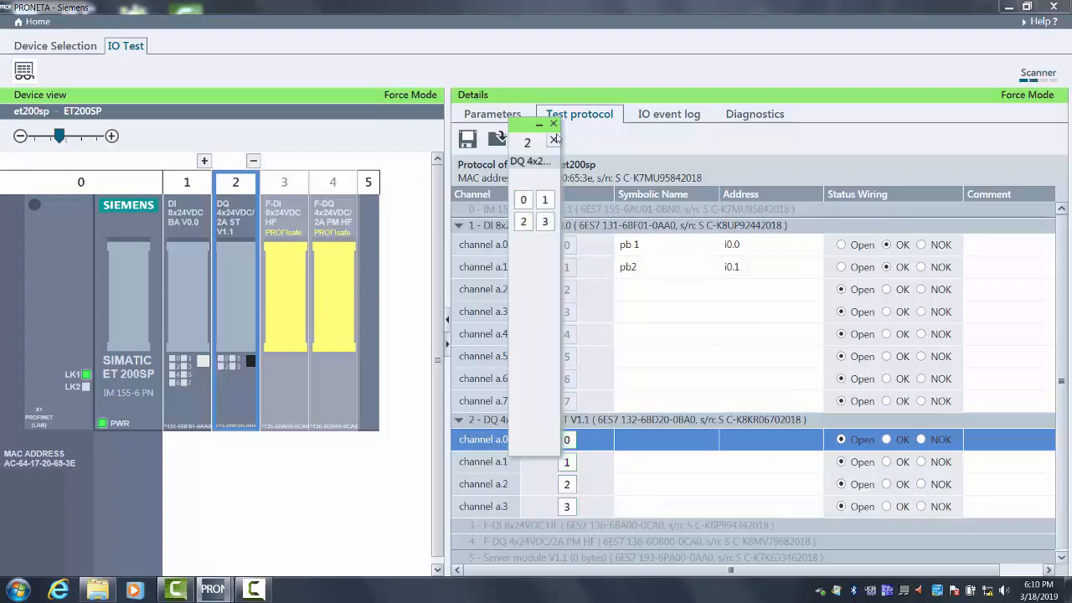
click(554, 127)
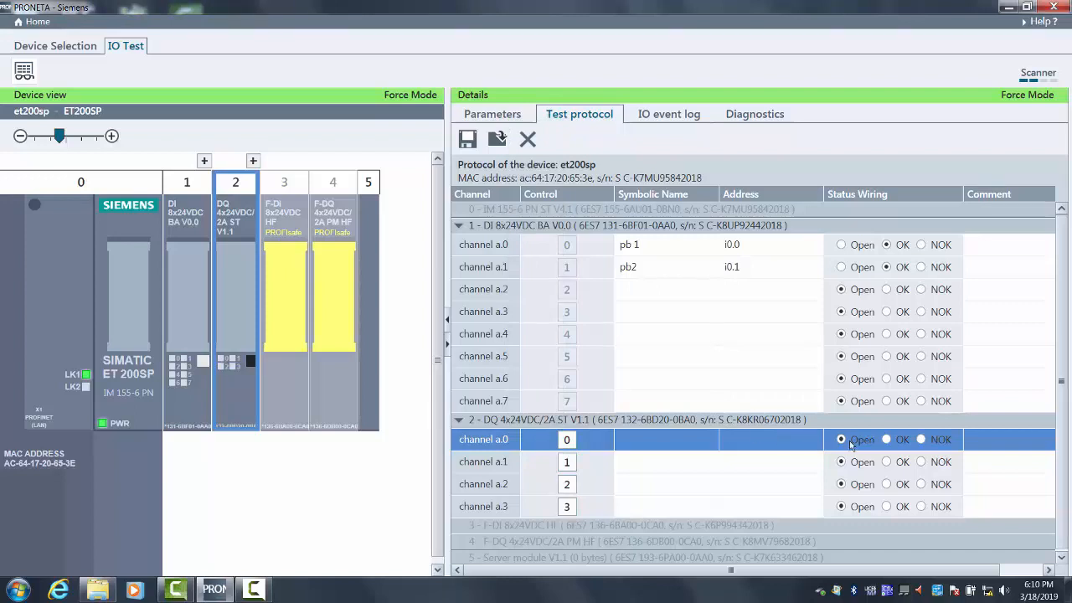
- Mark the wiring of slot 2 channels a.0 to a.3 as OK and review the IO event log
click(885, 441)
click(886, 463)
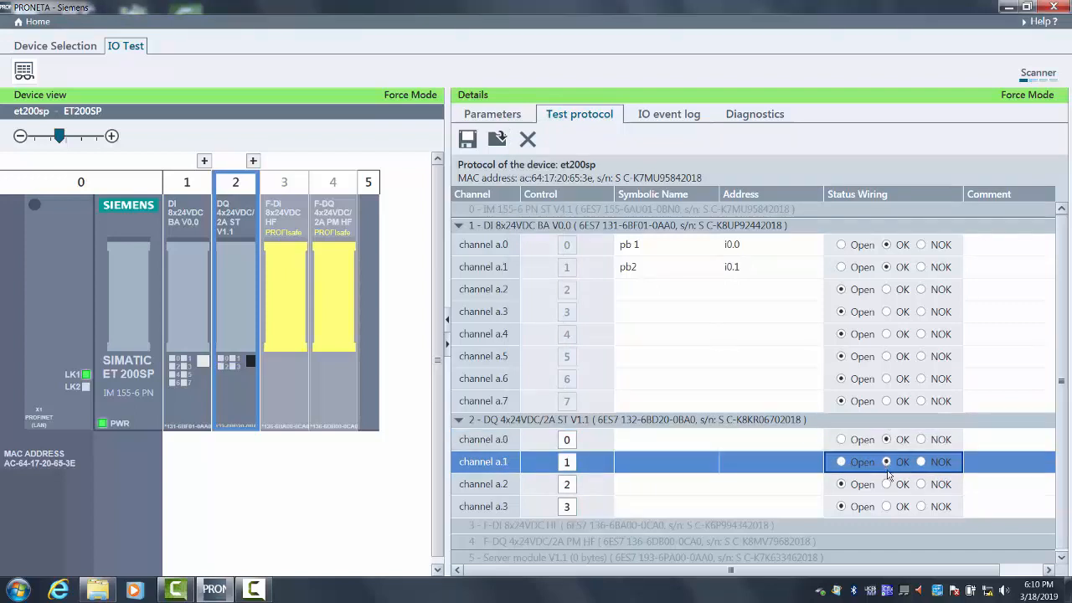
click(887, 485)
click(887, 506)
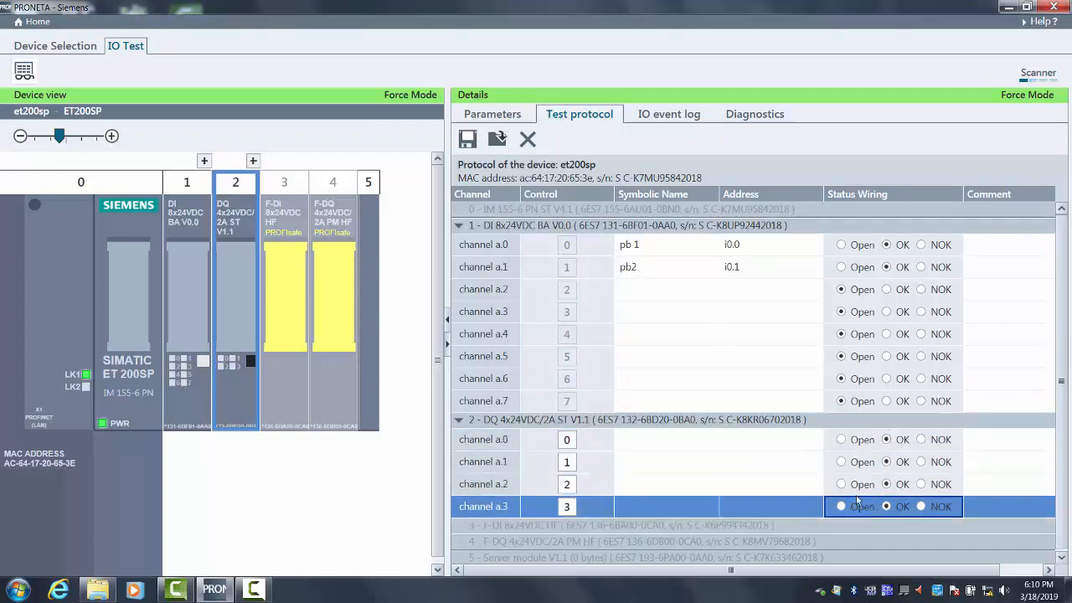
click(674, 117)
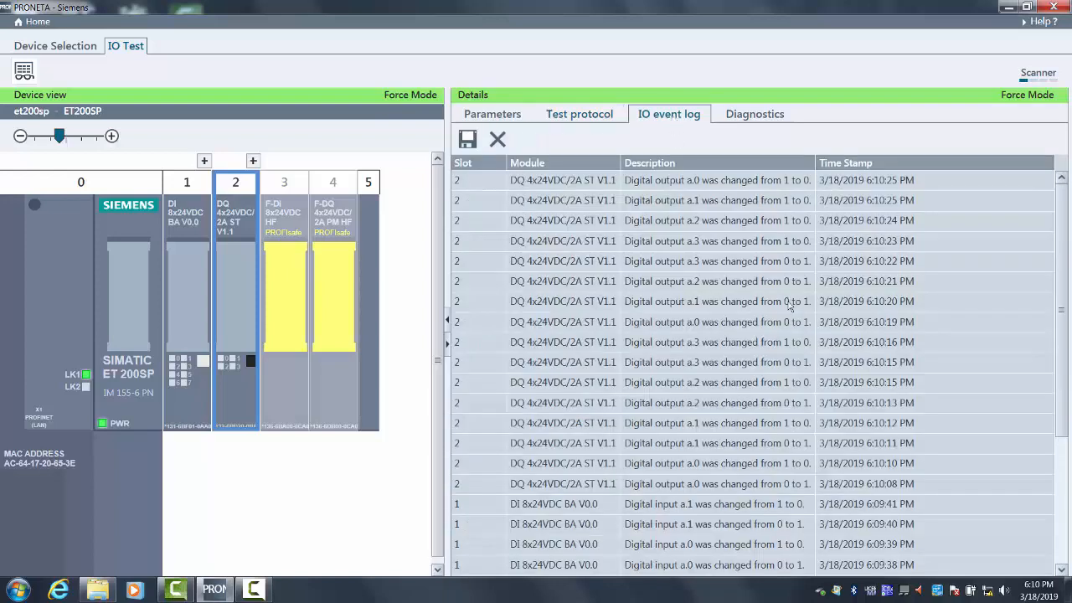
mouse_move(1062, 270)
mouse_down()
mouse_move(1054, 347)
mouse_move(1054, 260)
mouse_up()
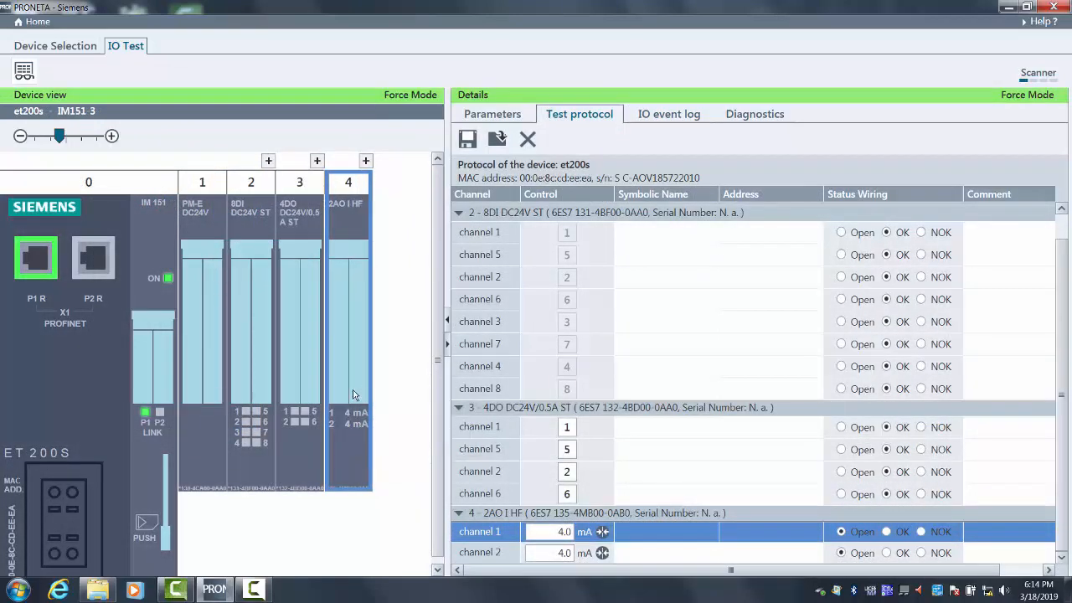
- Force channel 1 of the et200s slot 4 analog output module to 20 mA in its separate channel window
click(366, 161)
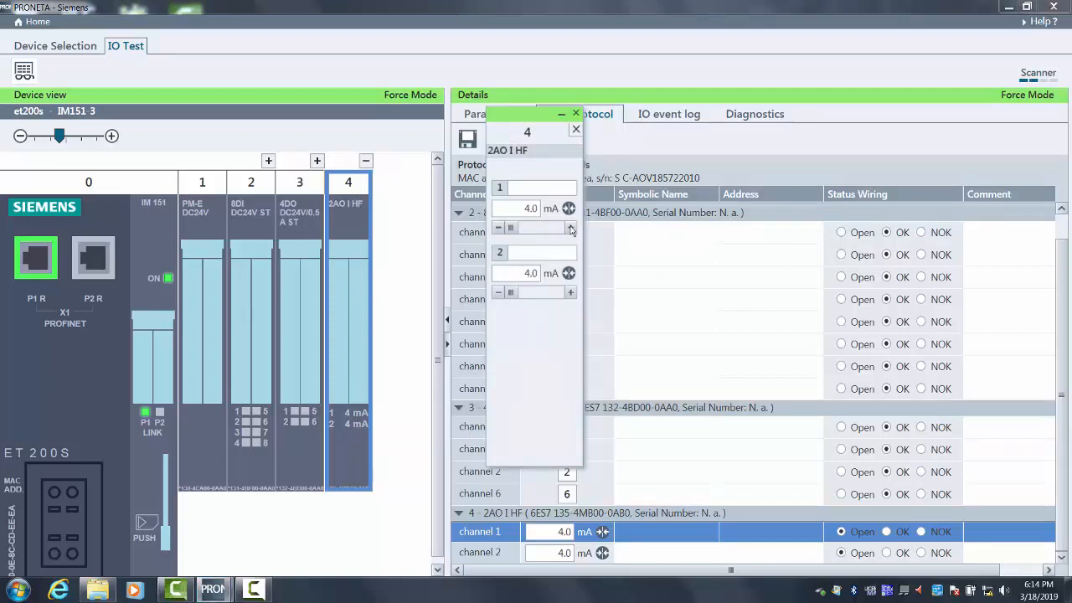
click(570, 229)
double_click(570, 229)
double_click(529, 208)
text(20)
key(Return)
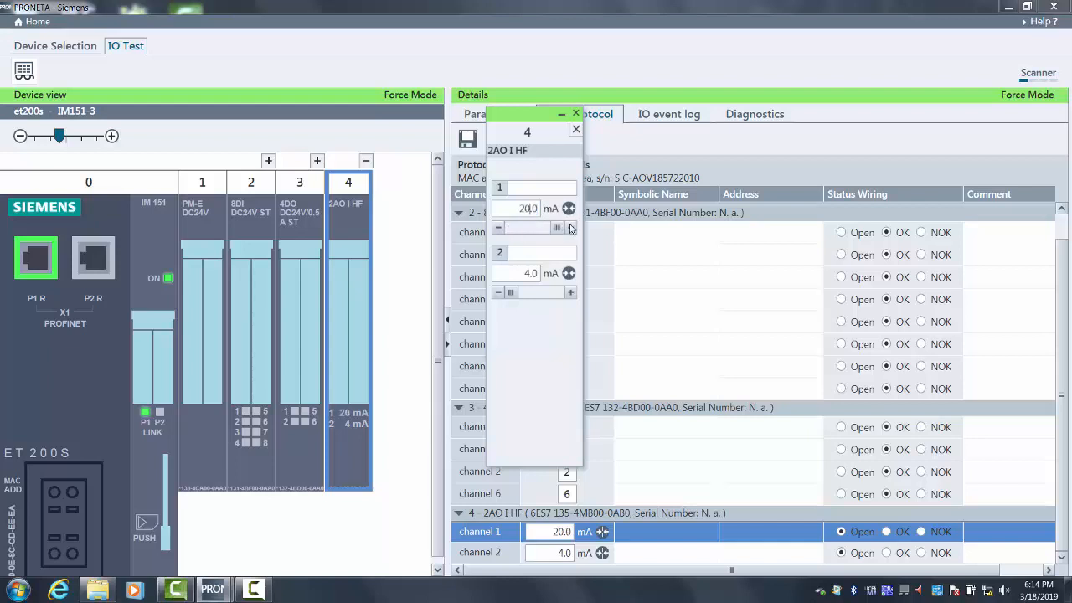
- Return channel 1 of the slot 4 analog output module to 4 mA and mark the wiring of channels 1 and 2 as OK
click(498, 232)
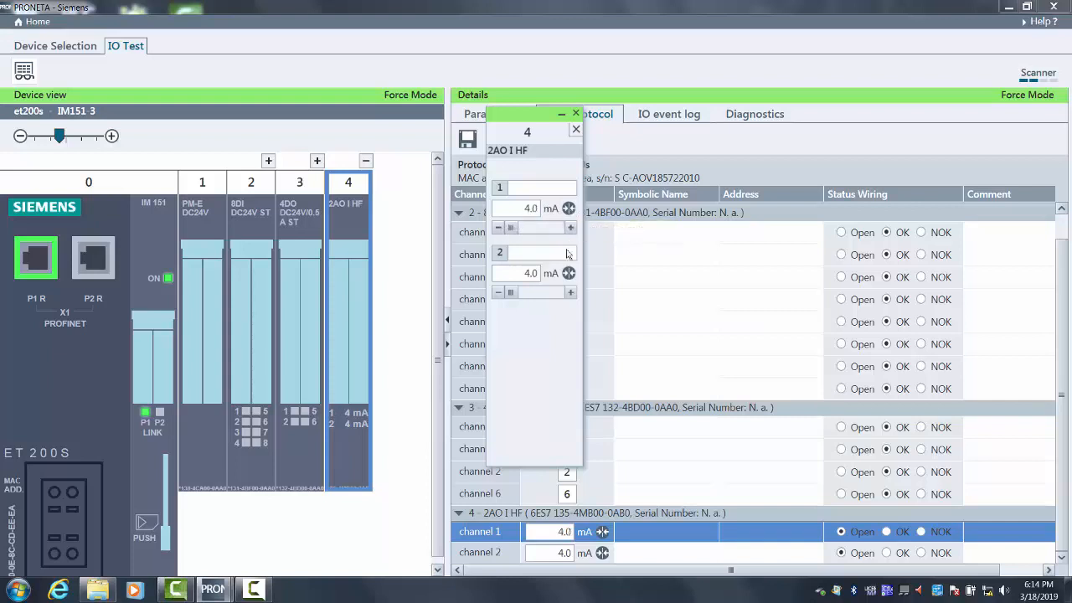
click(576, 113)
click(888, 532)
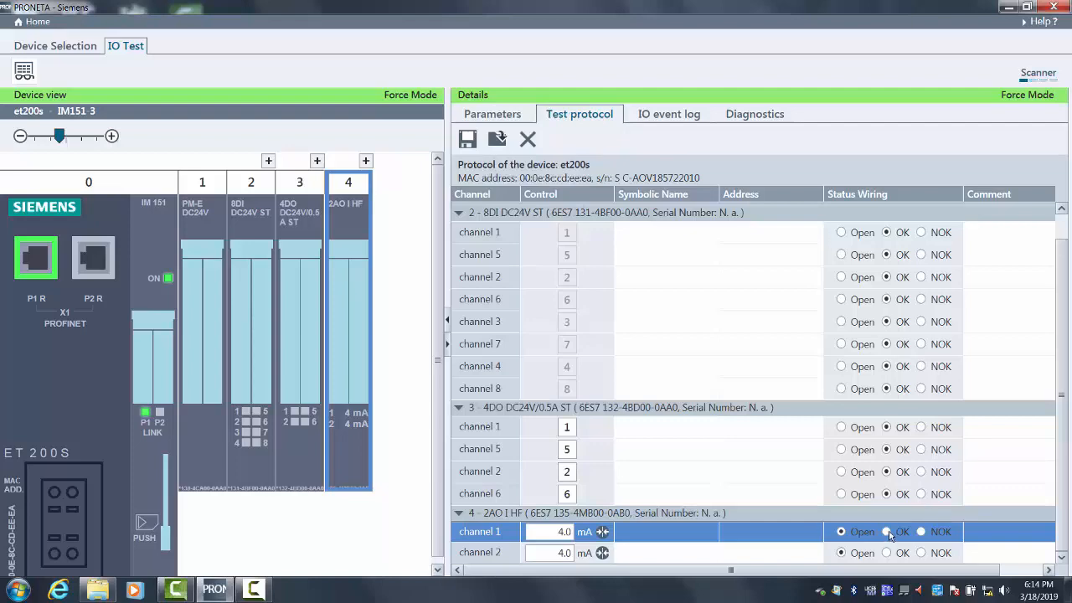
click(887, 553)
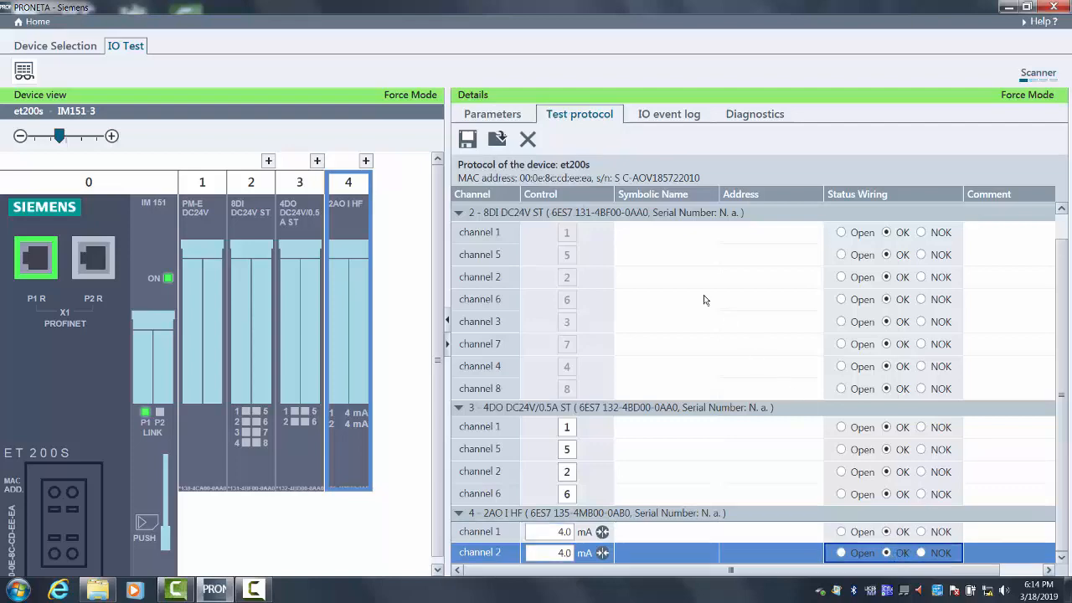
- Review the et200s IO event log, diagnostics and slot 4 module parameters, and return to the home page
click(664, 117)
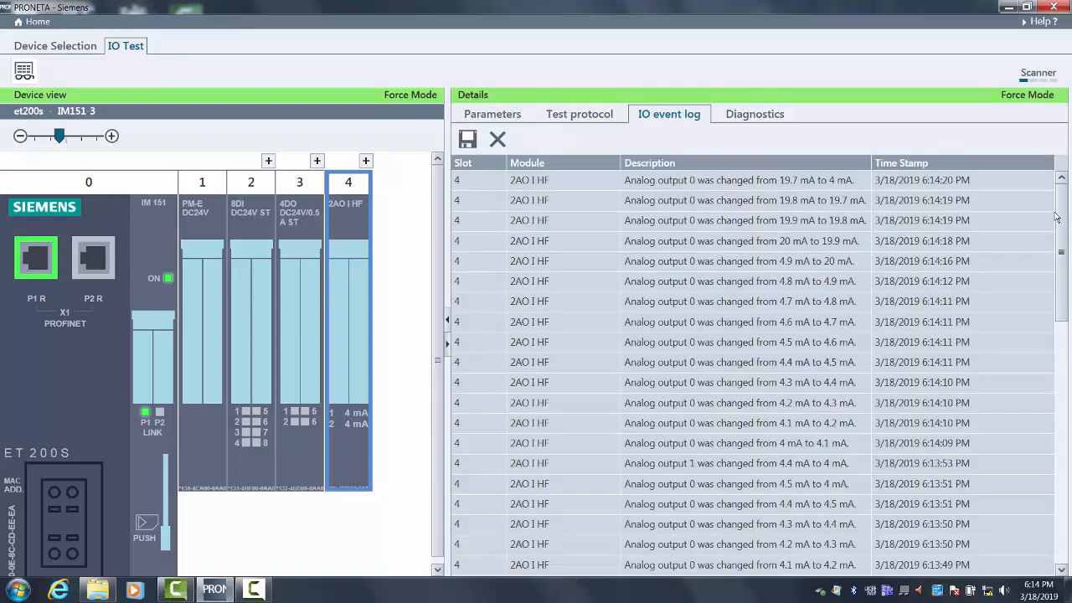
drag(1058, 218, 1044, 358)
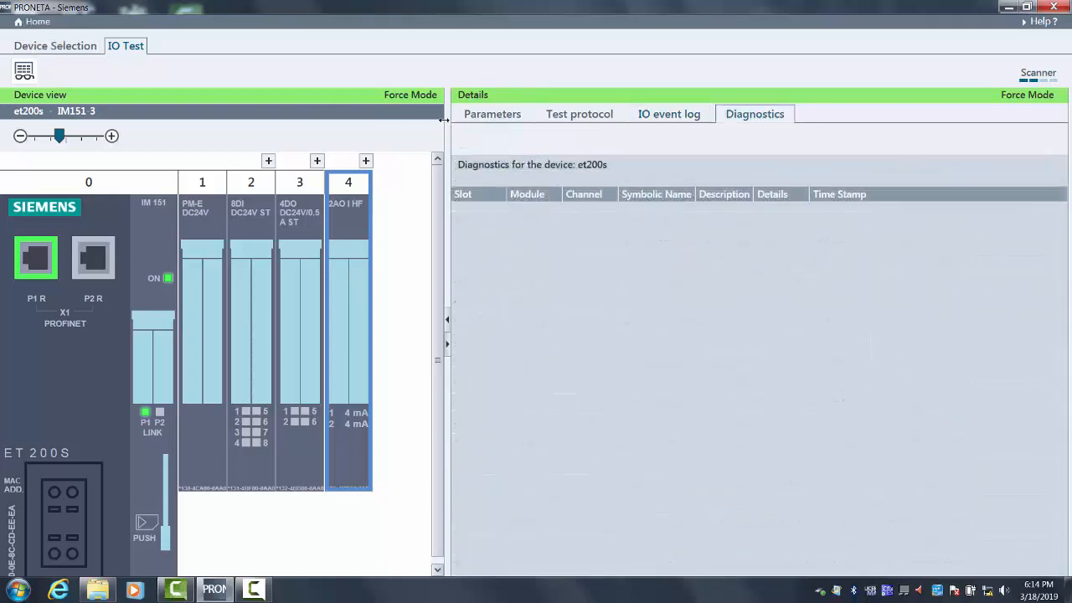
click(469, 120)
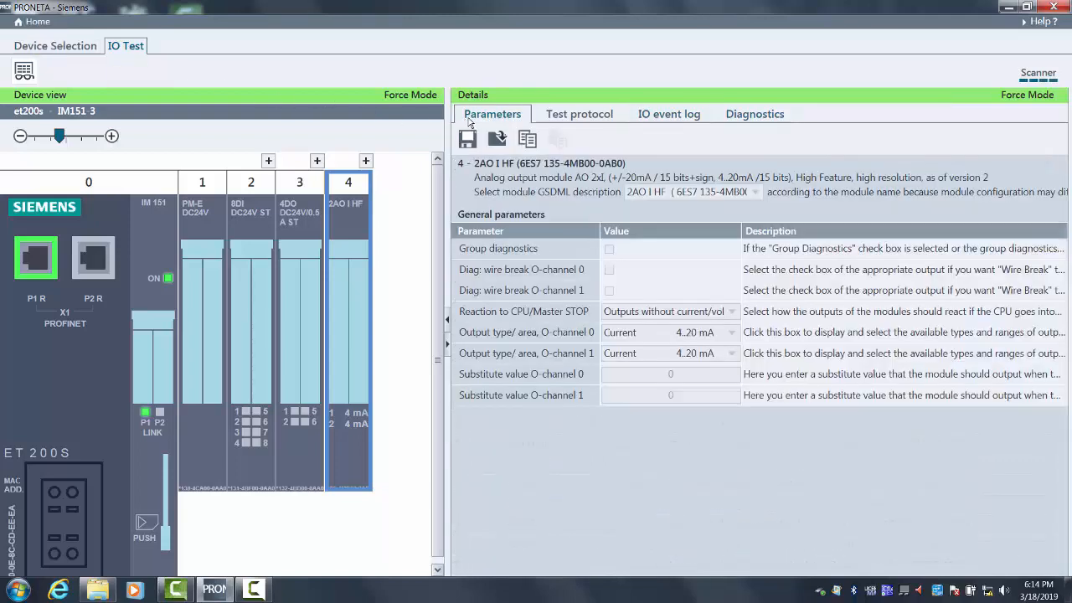
click(36, 22)
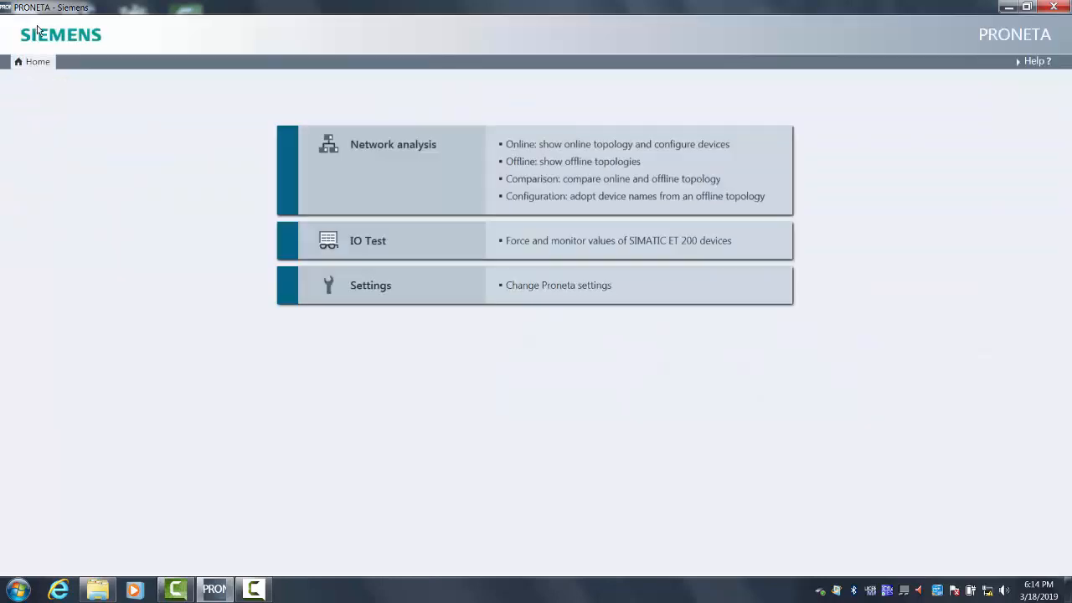